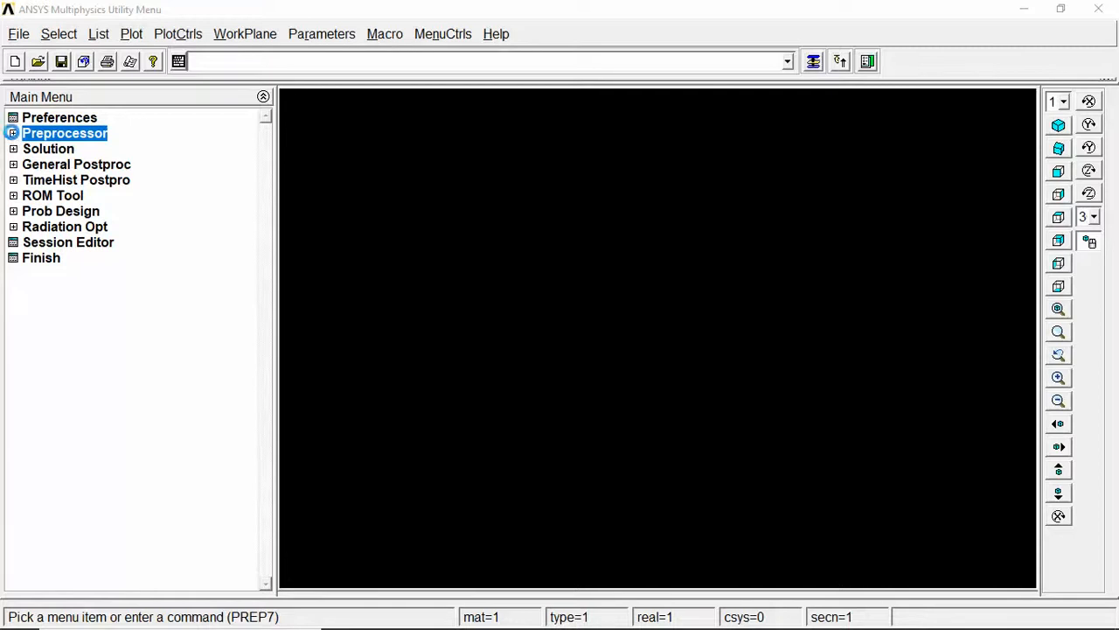
Create a block volume by dimensions, with X from 0 to 1000, Y from 0 to 100 and Z from 0 to 100
left_click(13, 133)
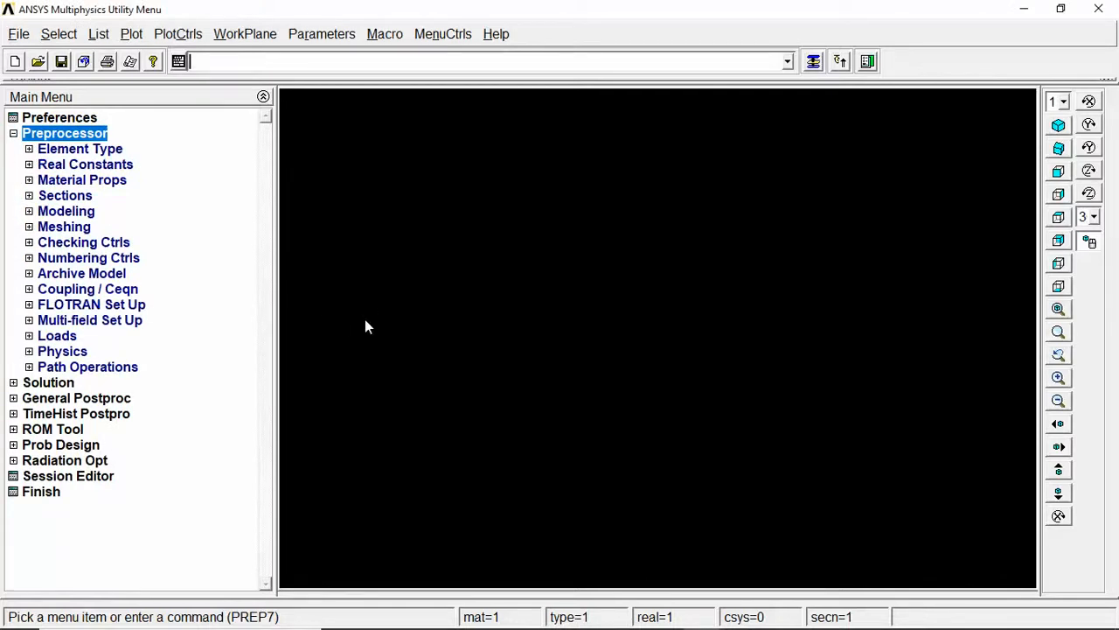
left_click(29, 226)
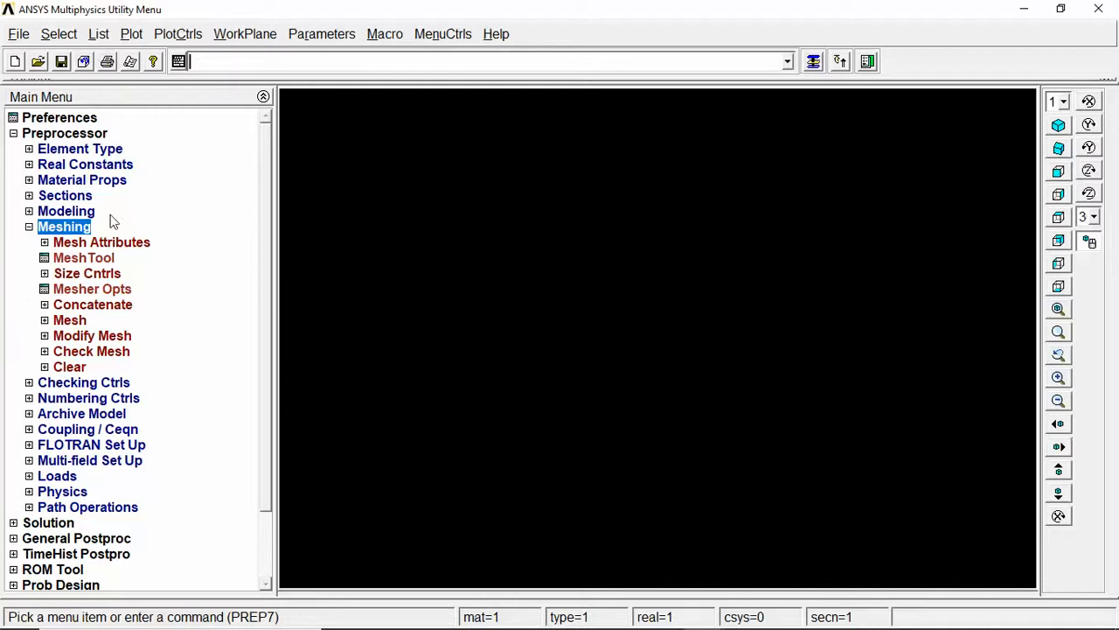
left_click(29, 211)
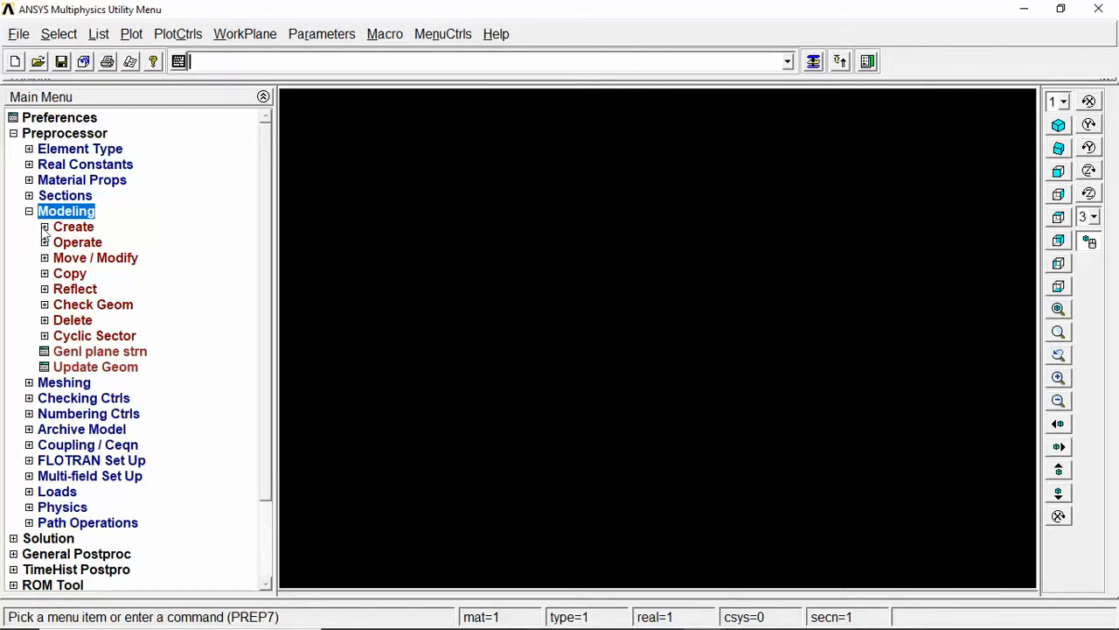
left_click(44, 227)
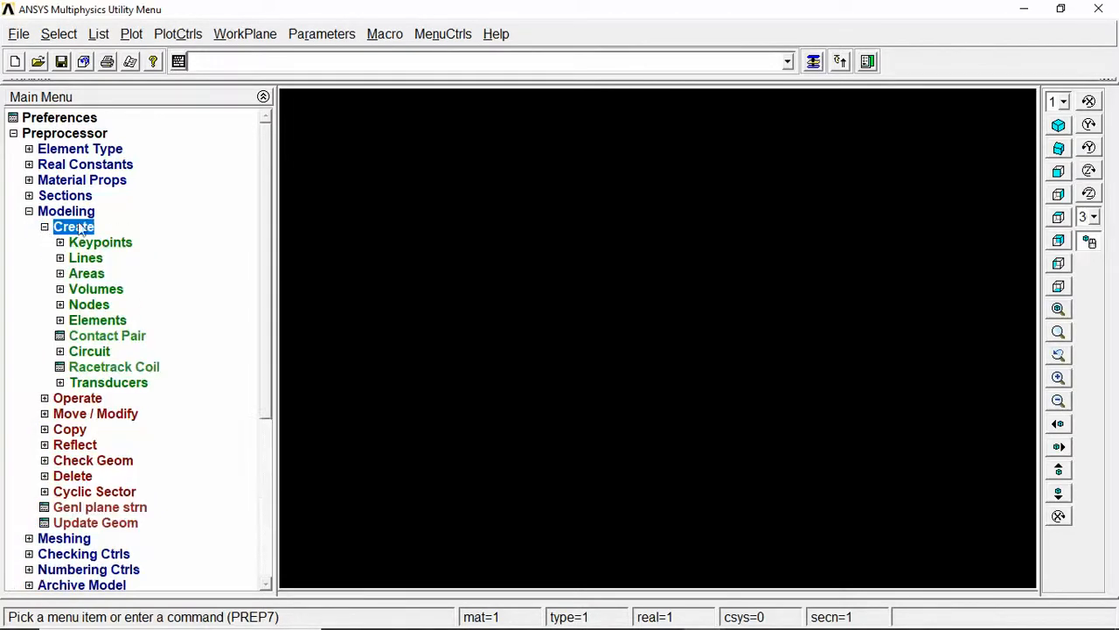
left_click(59, 289)
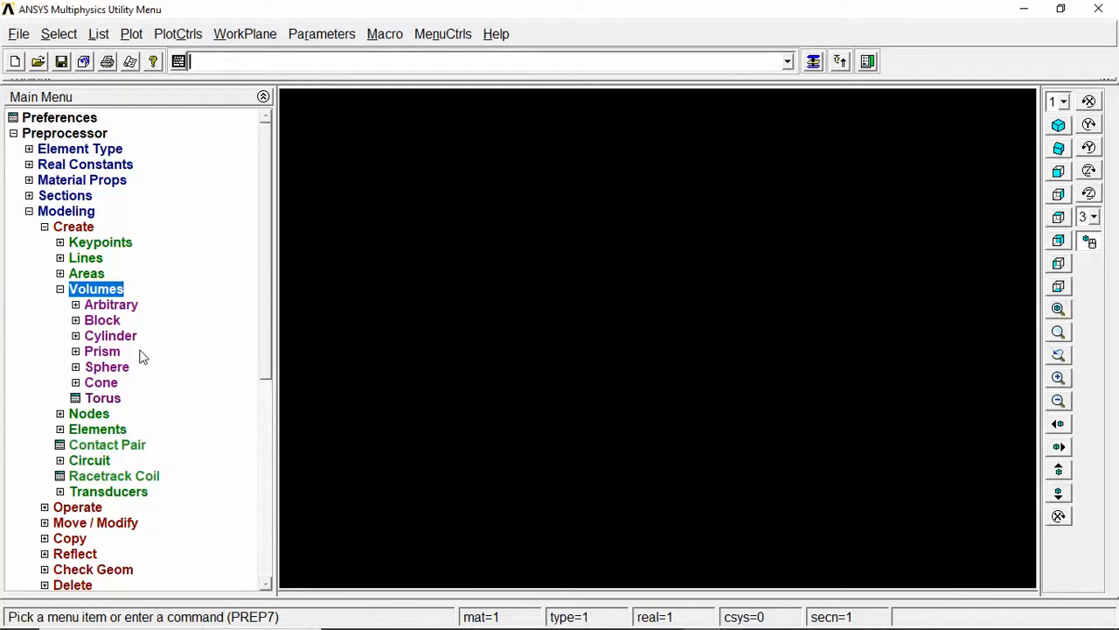
left_click(76, 321)
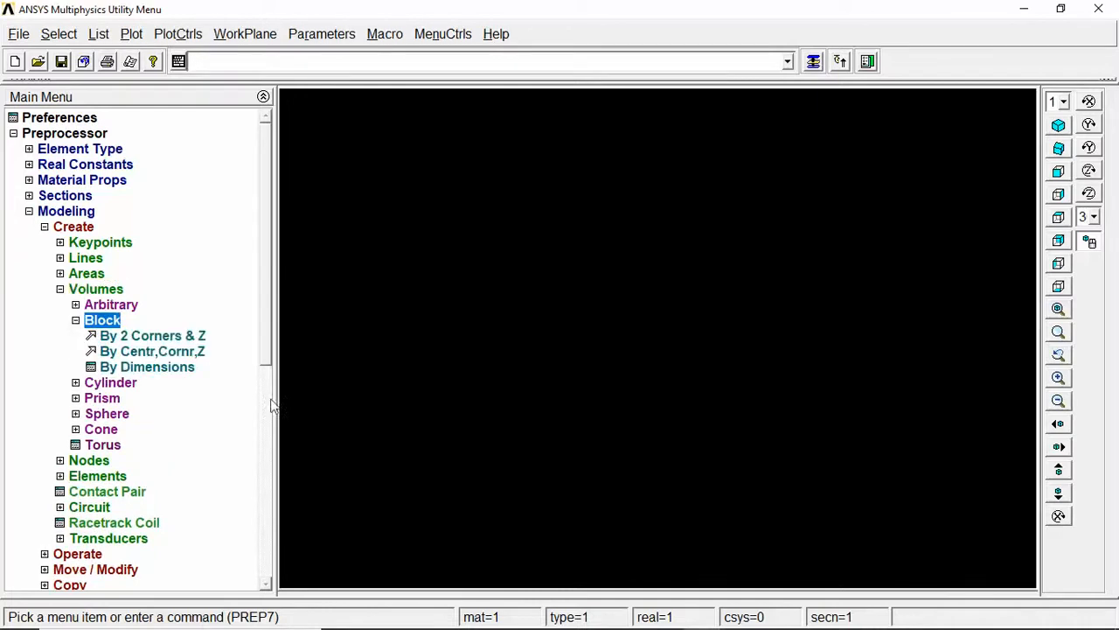
left_click(146, 367)
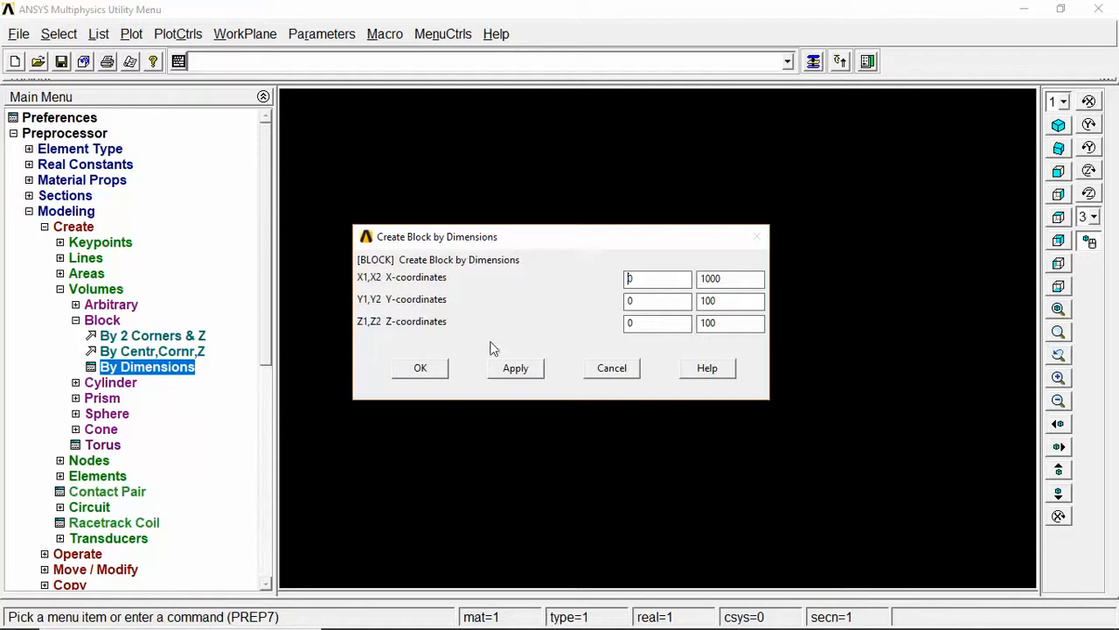
left_click(421, 368)
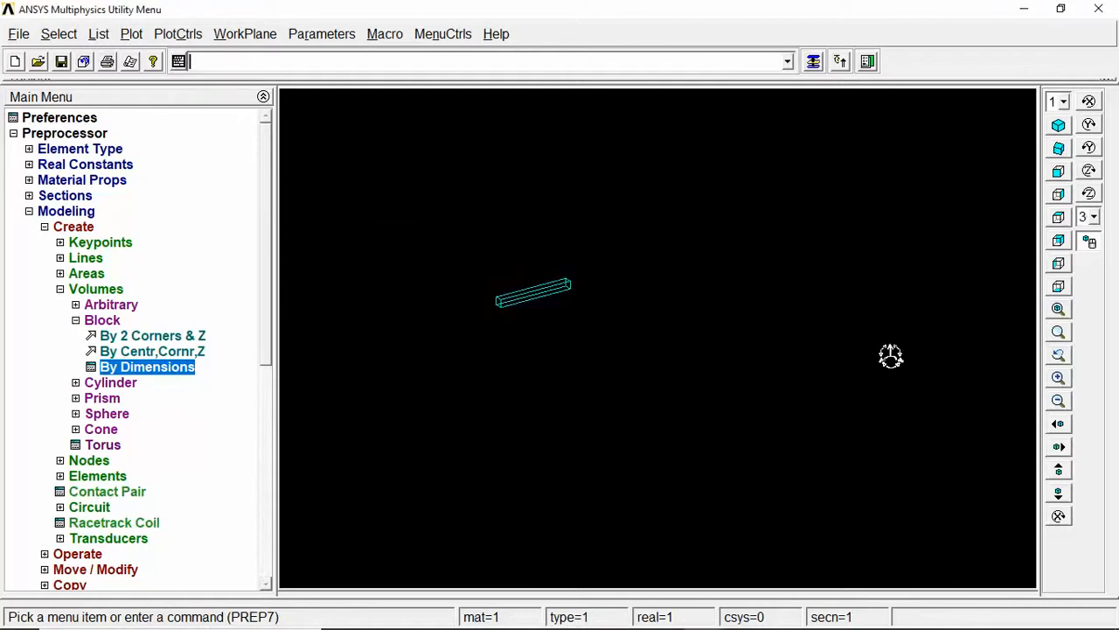
left_click(1058, 309)
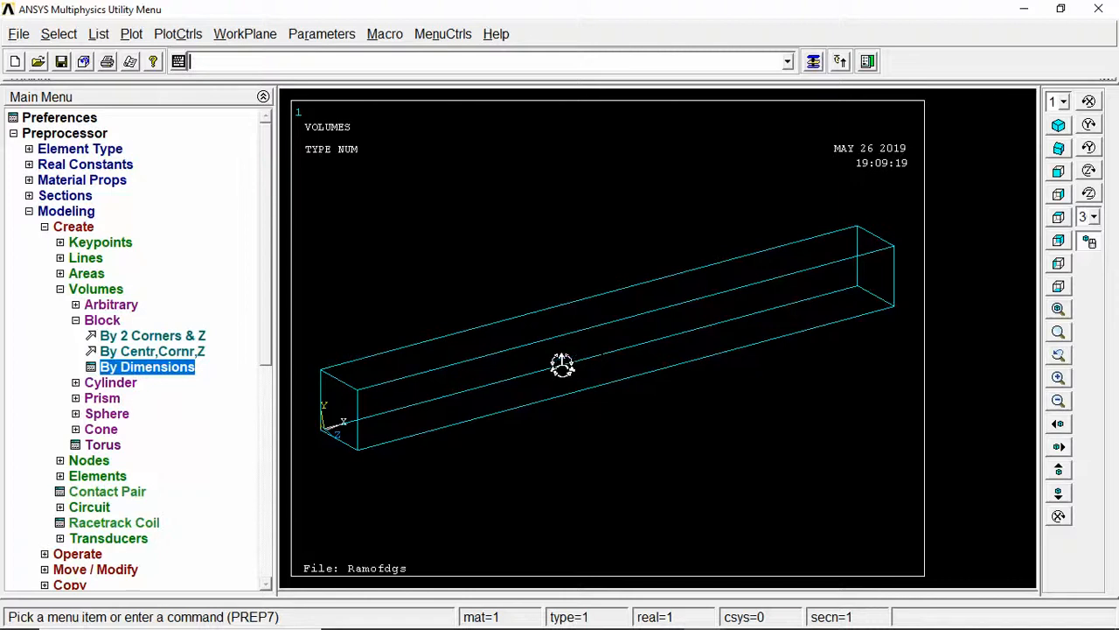
right_click_drag(563, 365, 302, 372, "ctrl")
left_click(60, 290)
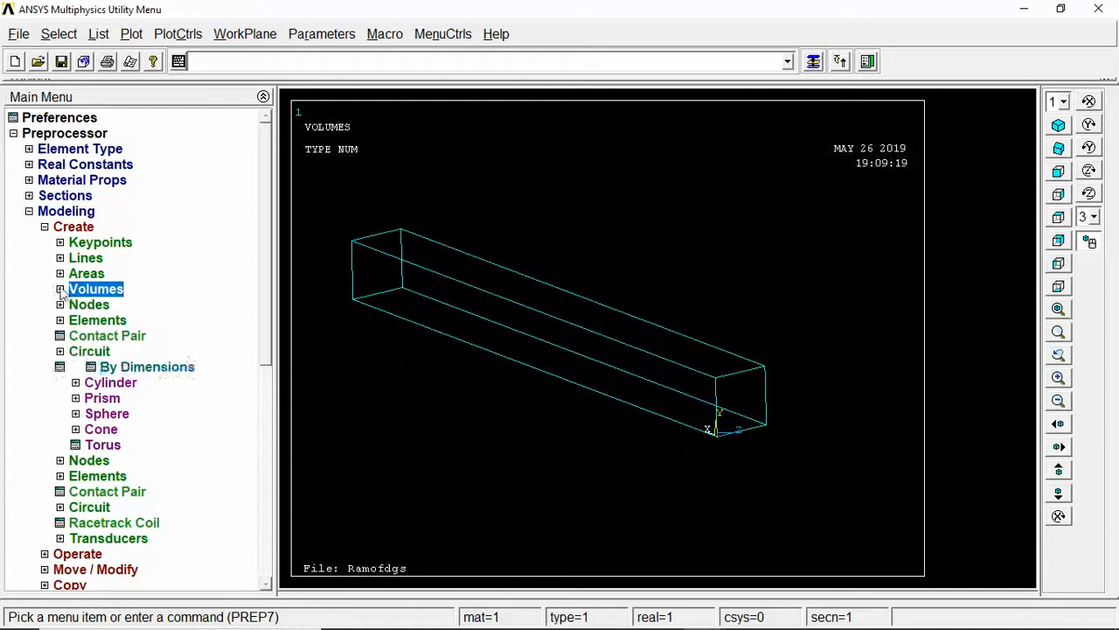
left_click(44, 228)
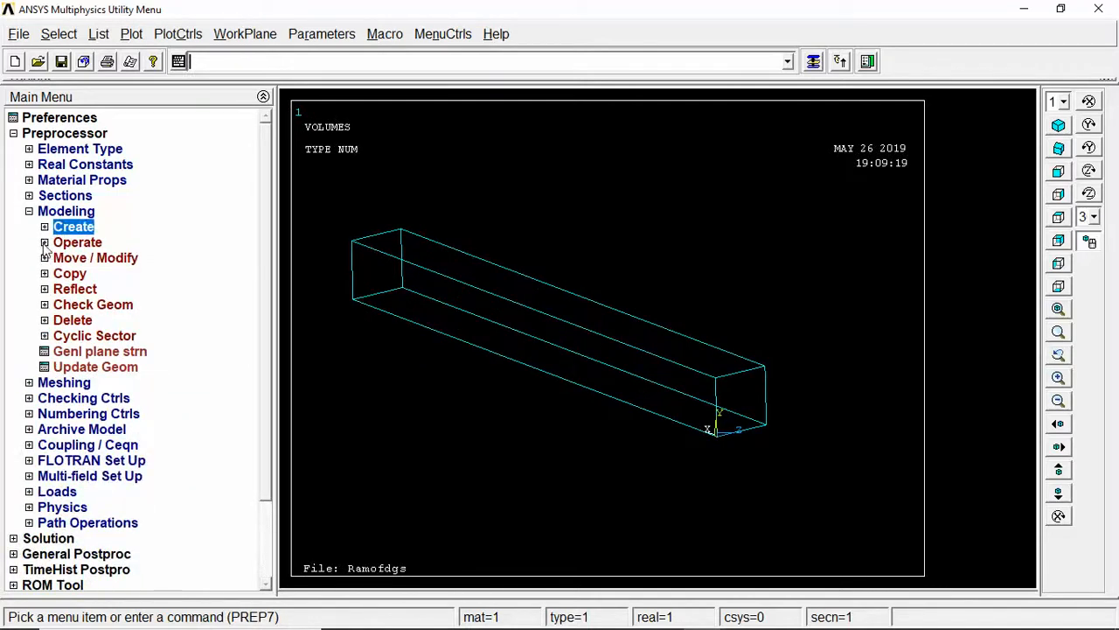
left_click(44, 258)
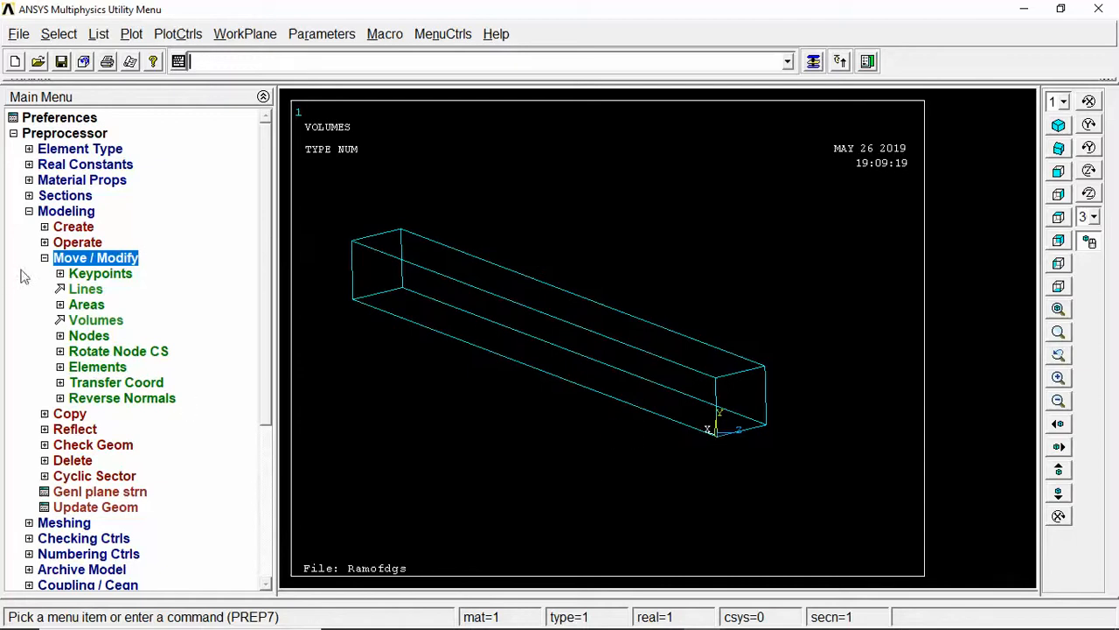
left_click(45, 242)
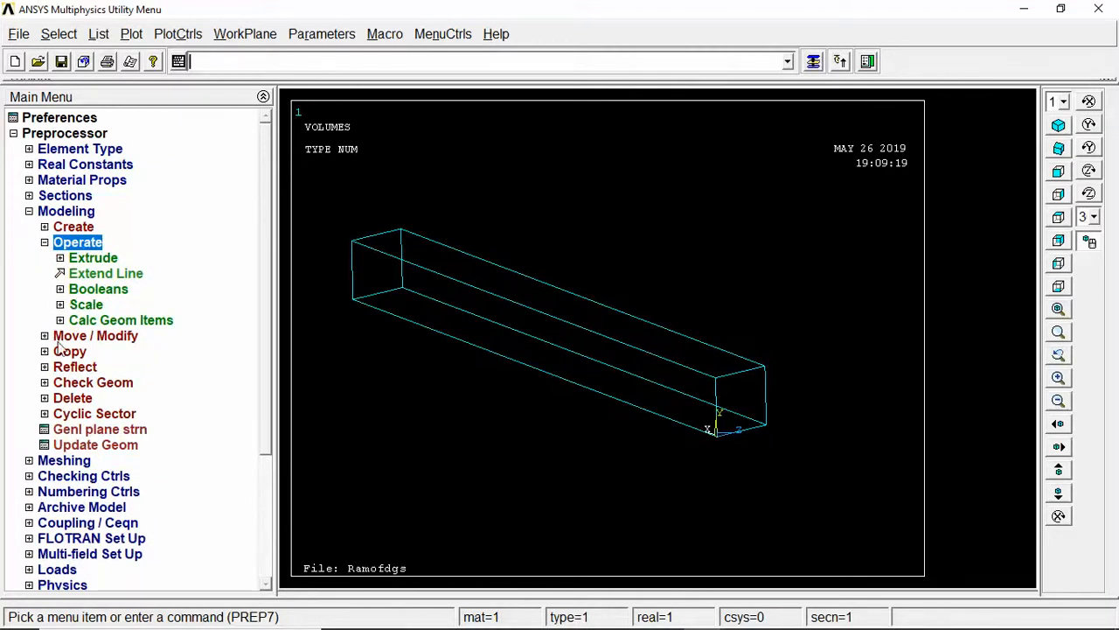
left_click(44, 367)
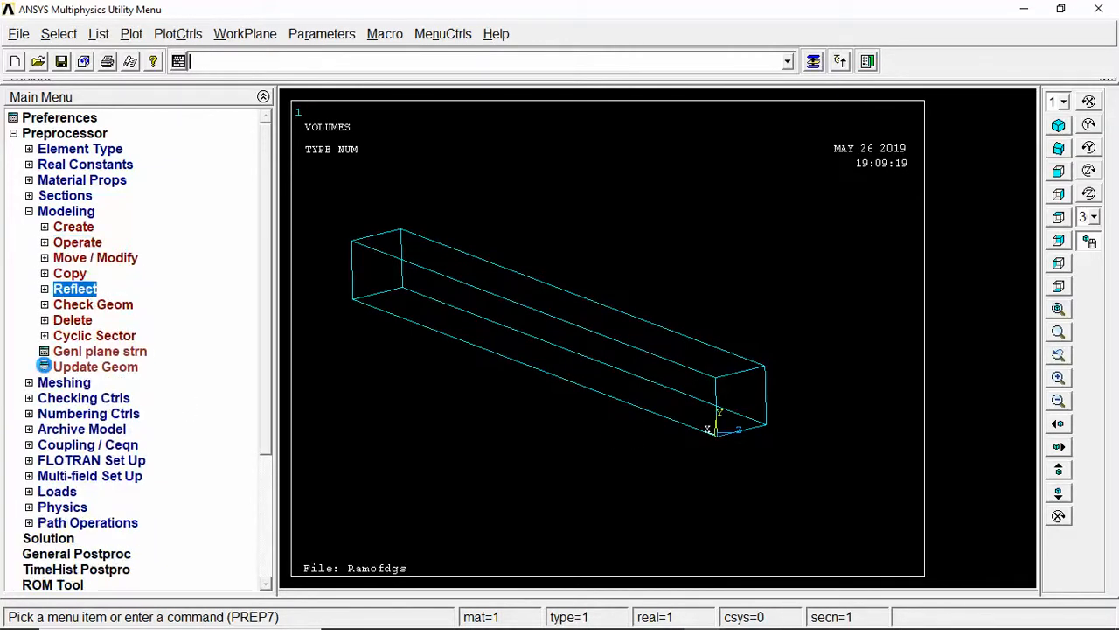
left_click(44, 289)
left_click(45, 242)
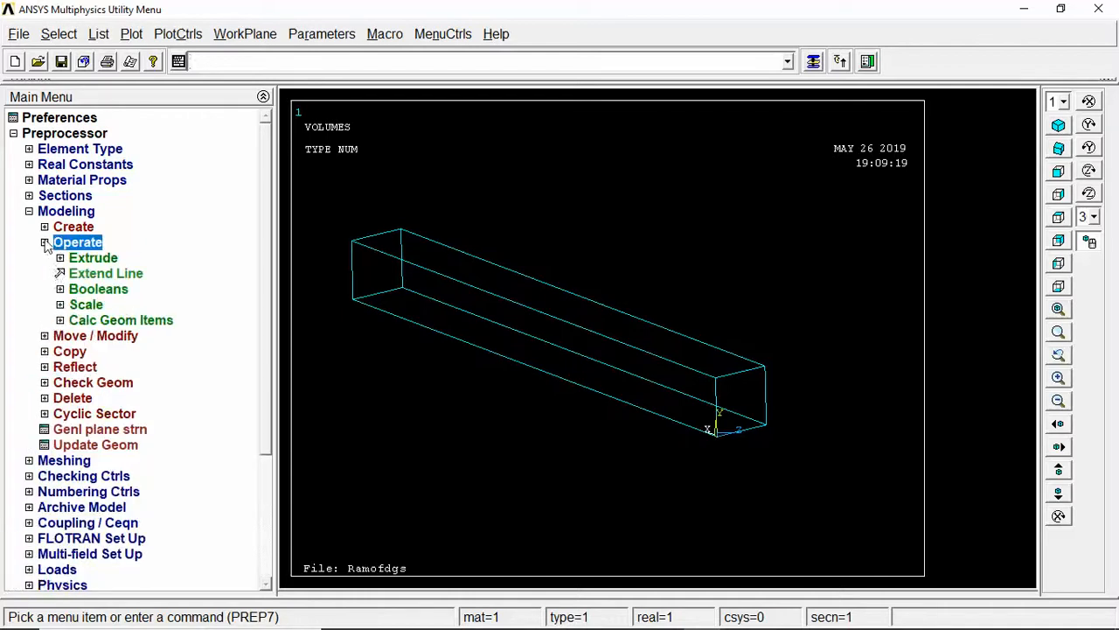
left_click(60, 289)
left_click(60, 259)
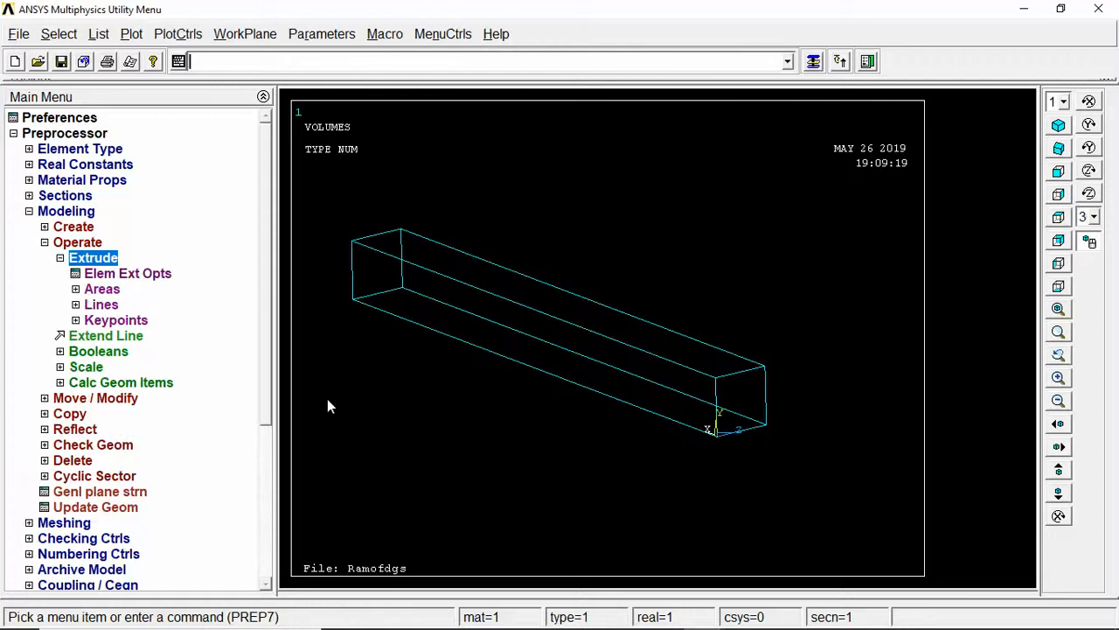
Plot the block's lines and its areas in turn to inspect the geometry
left_click(143, 35)
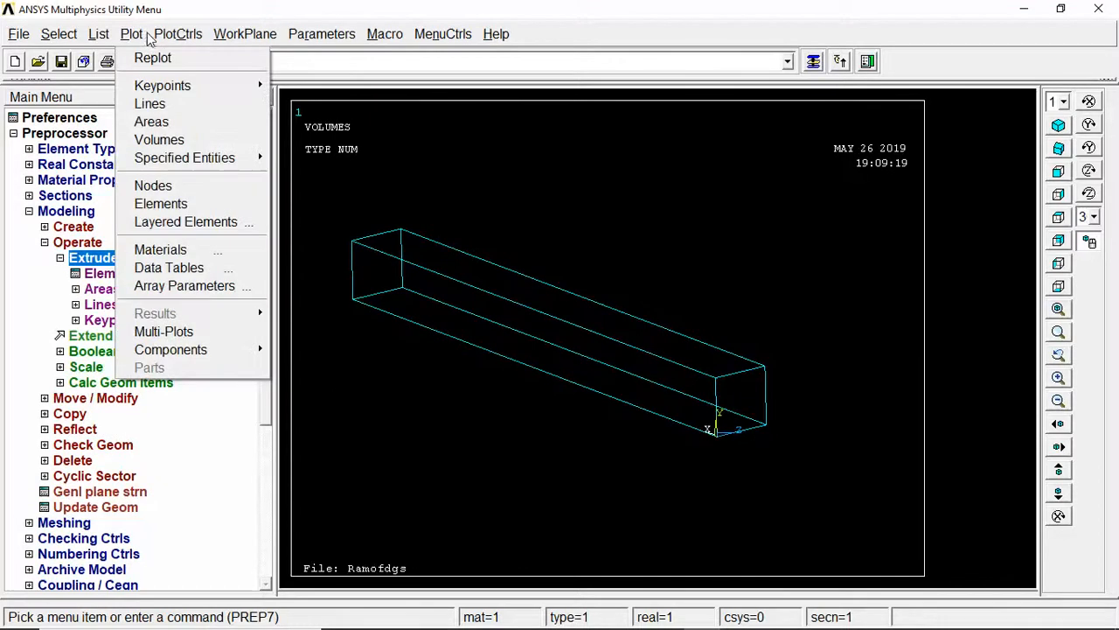
left_click(153, 103)
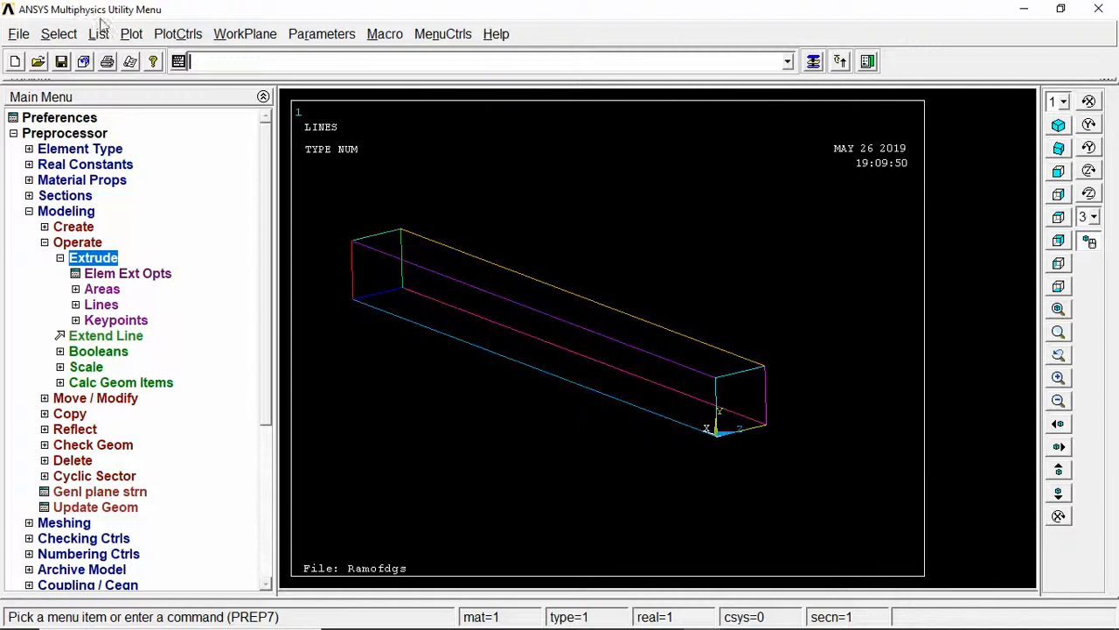
left_click(131, 35)
left_click(156, 123)
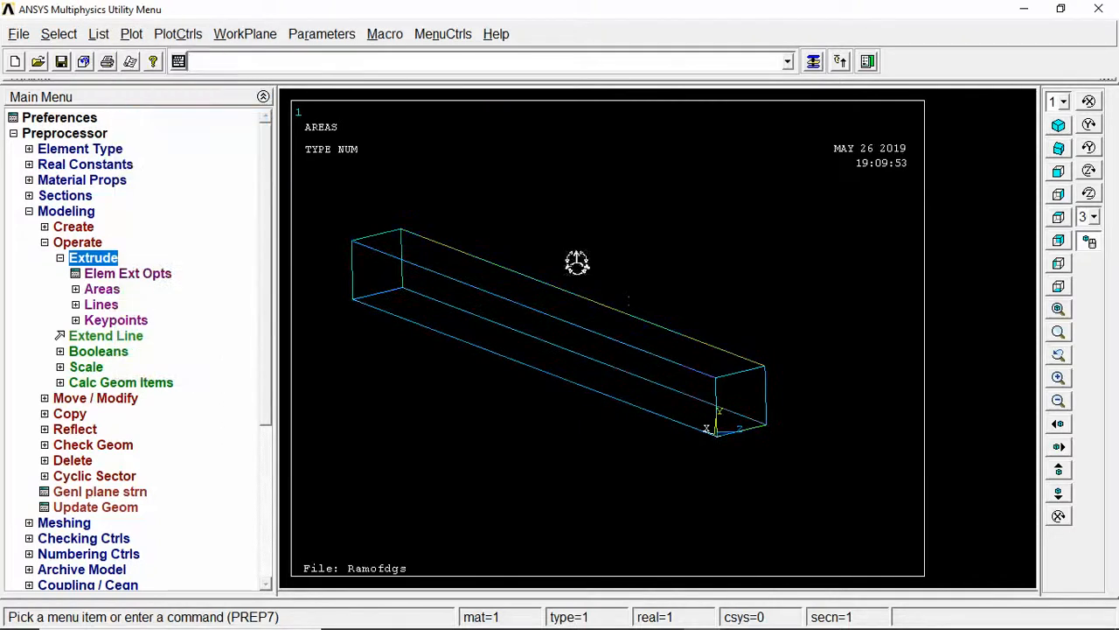
mouse_move(642, 298)
right_mouse_down()
mouse_move(602, 253)
mouse_move(615, 300)
right_mouse_up()
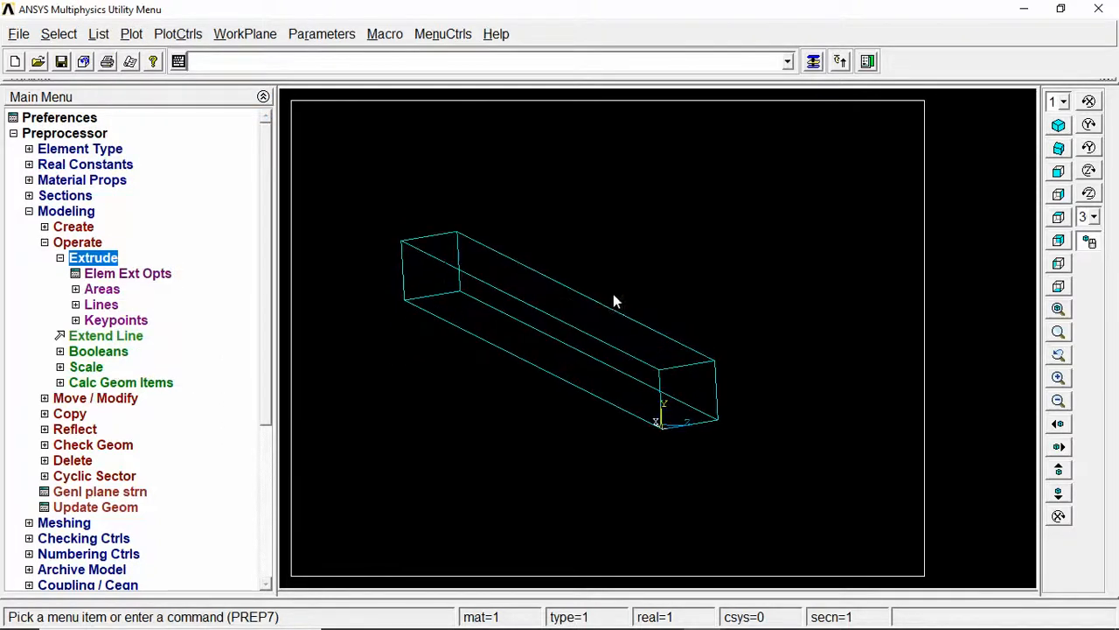
mouse_move(560, 338)
right_mouse_down()
mouse_move(530, 382)
mouse_move(538, 389)
mouse_move(521, 383)
right_mouse_up()
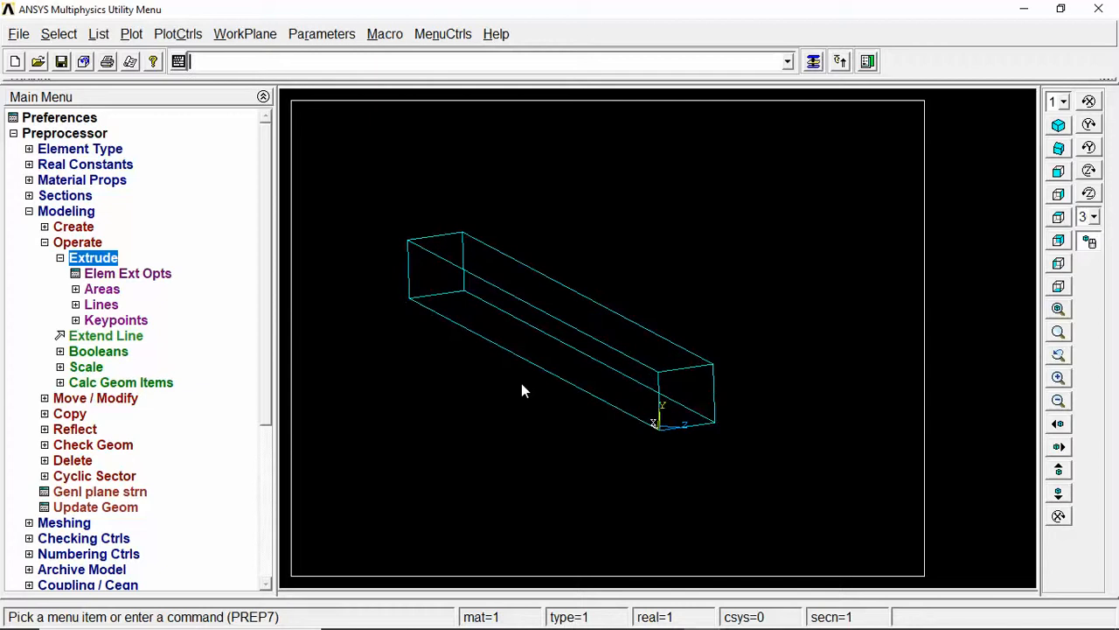
Switch to the Ramos.dwg drawing in AutoCAD
left_click(45, 242)
left_click(29, 211)
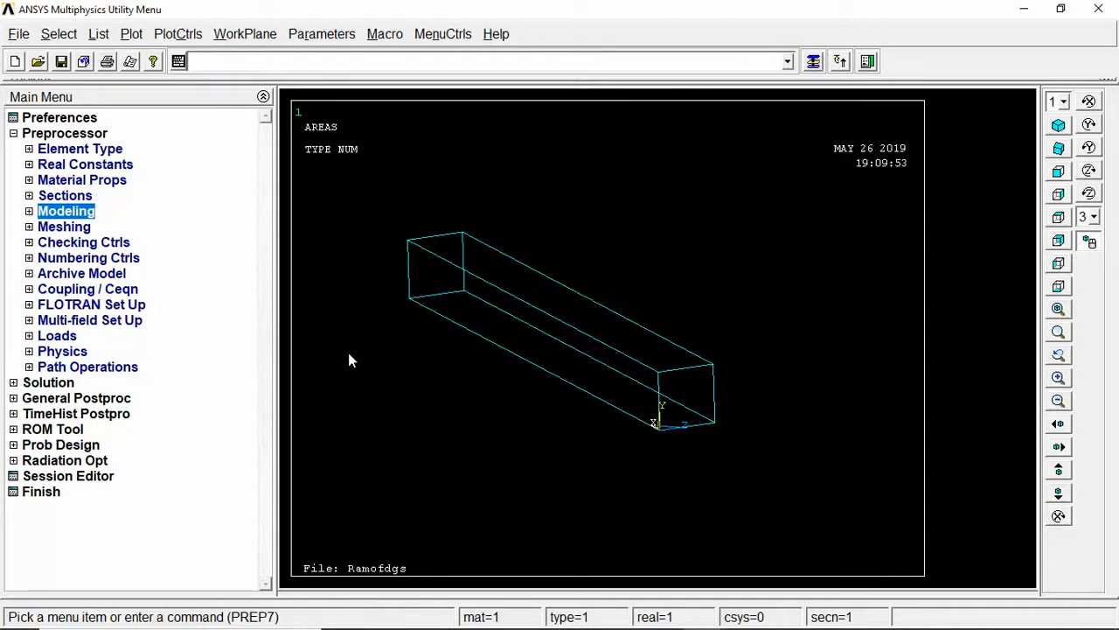
mouse_move(819, 626)
left_click(743, 619)
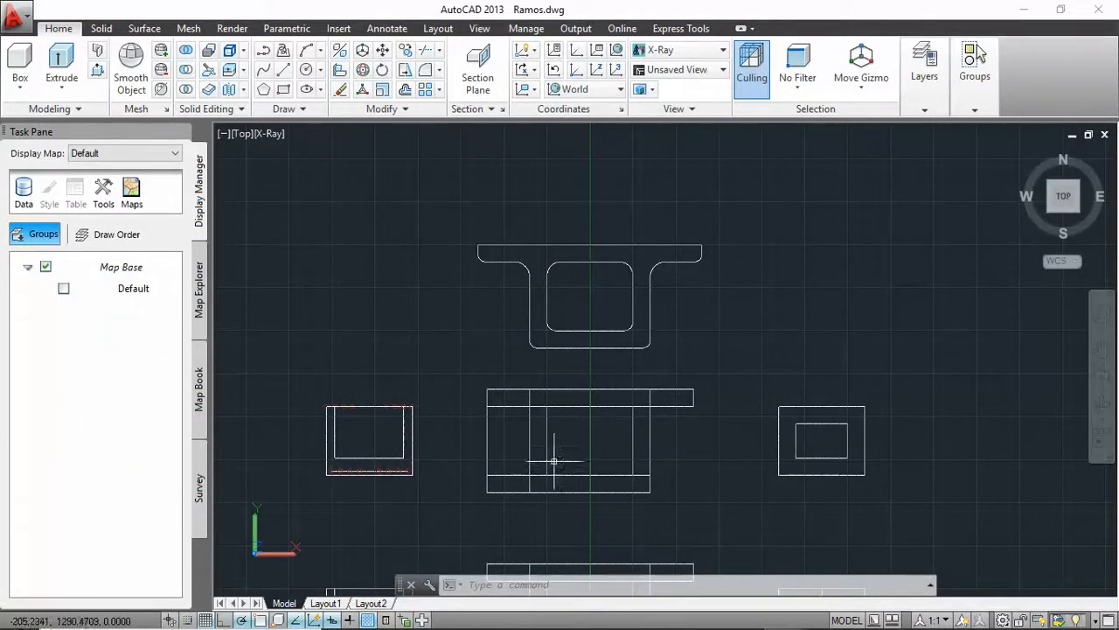
Change the workspace to Drafting & Annotation, view the section drawings, and return to the 3D Modeling workspace
left_click(289, 11)
left_click(292, 30)
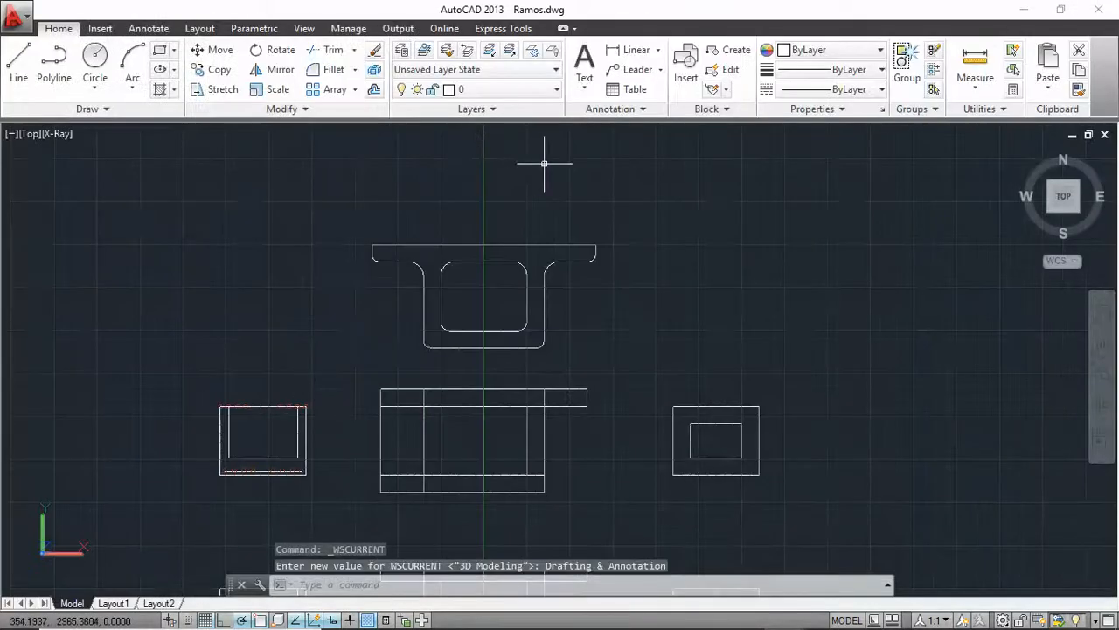
mouse_move(600, 372)
middle_mouse_down()
mouse_move(667, 328)
mouse_move(634, 340)
middle_mouse_up()
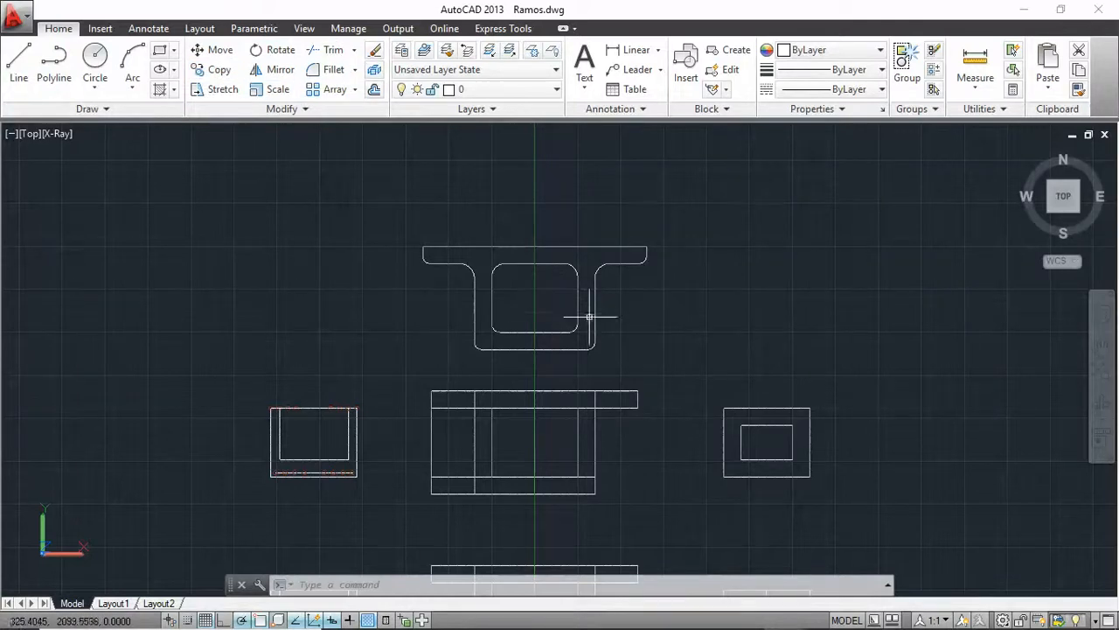
middle_click_drag(717, 326, 675, 313)
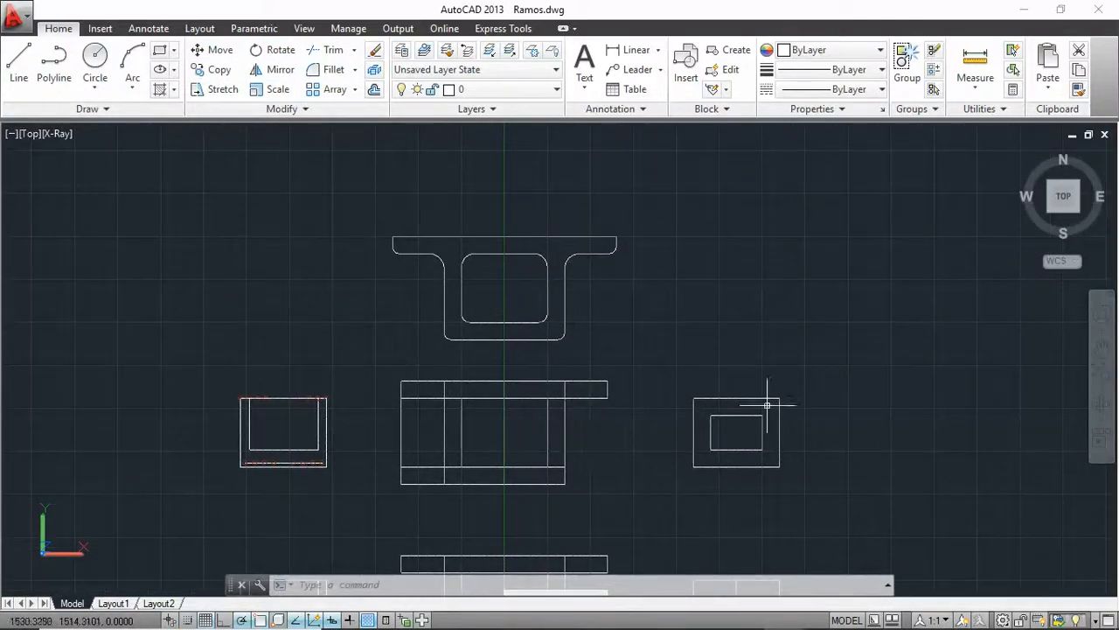
left_click(302, 12)
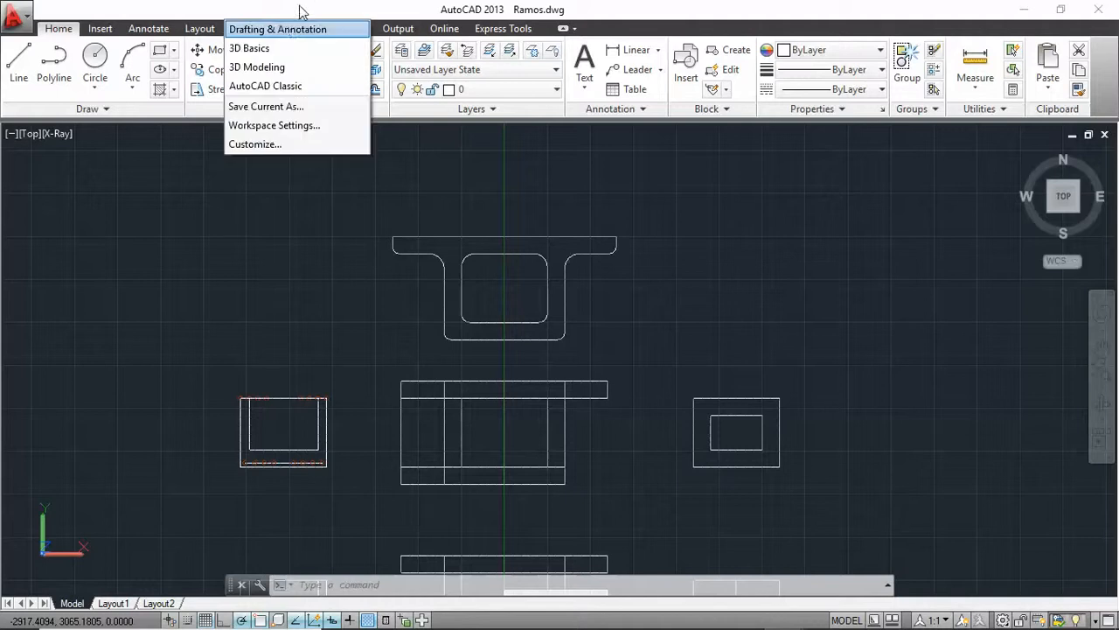
left_click(265, 68)
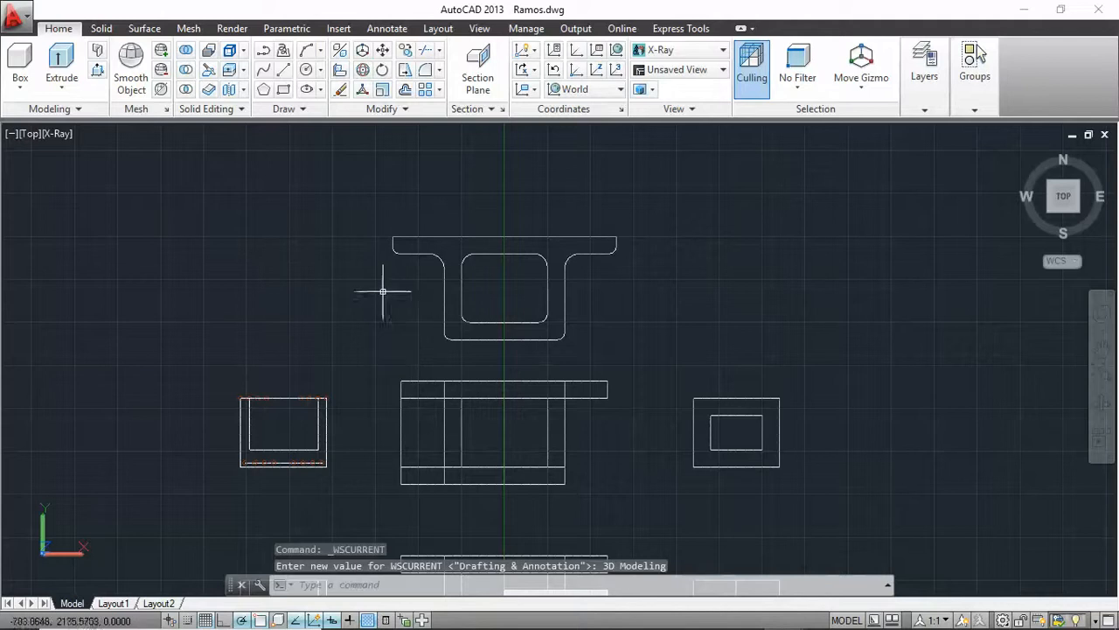
Presspull the rounded inner opening of the flanged box section into a solid with a height of 2000
left_click(1102, 419)
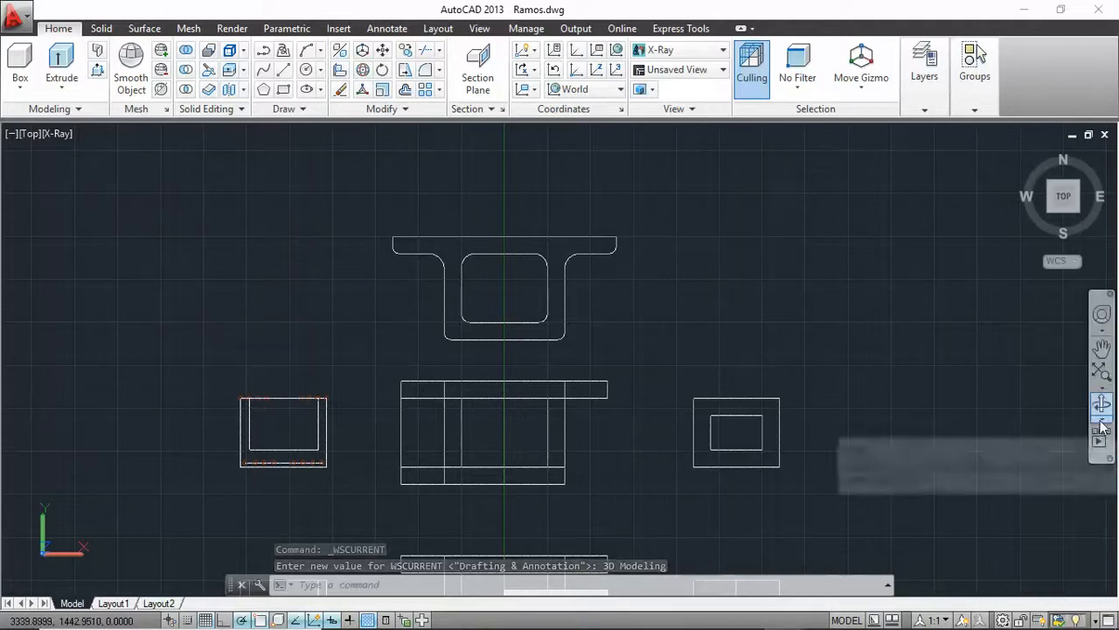
left_click(1019, 452)
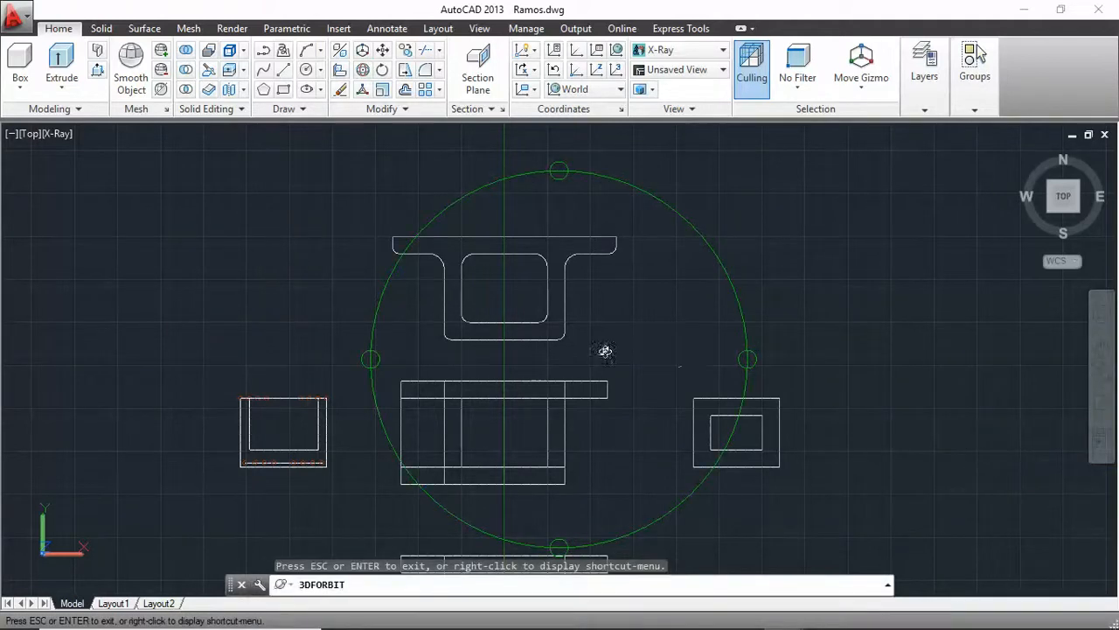
left_click_drag(572, 357, 876, 416)
key("Escape")
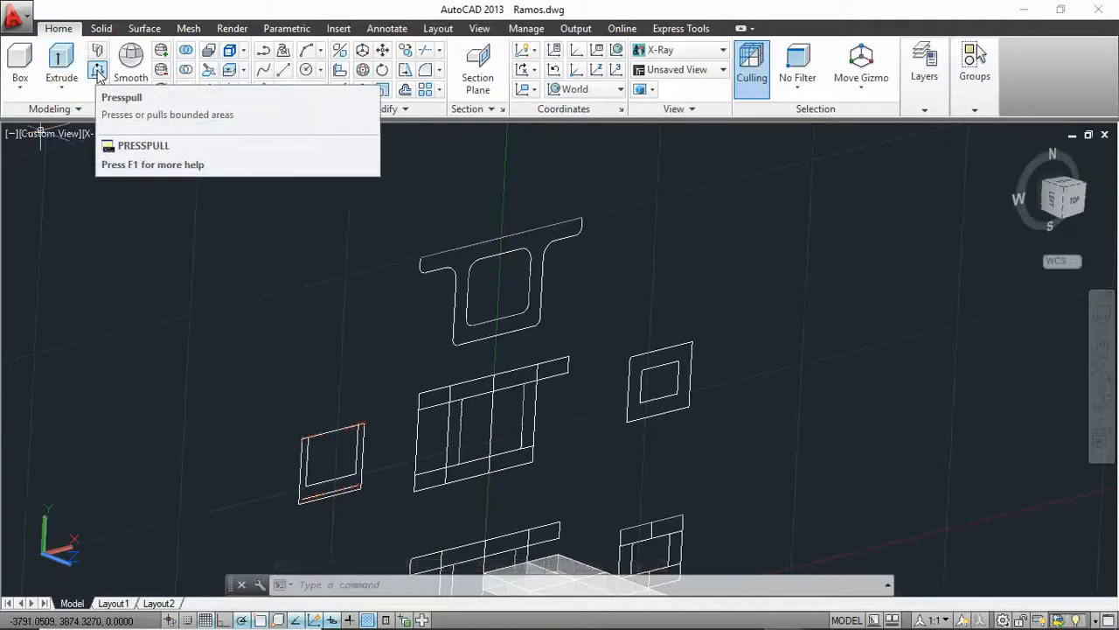
left_click(97, 72)
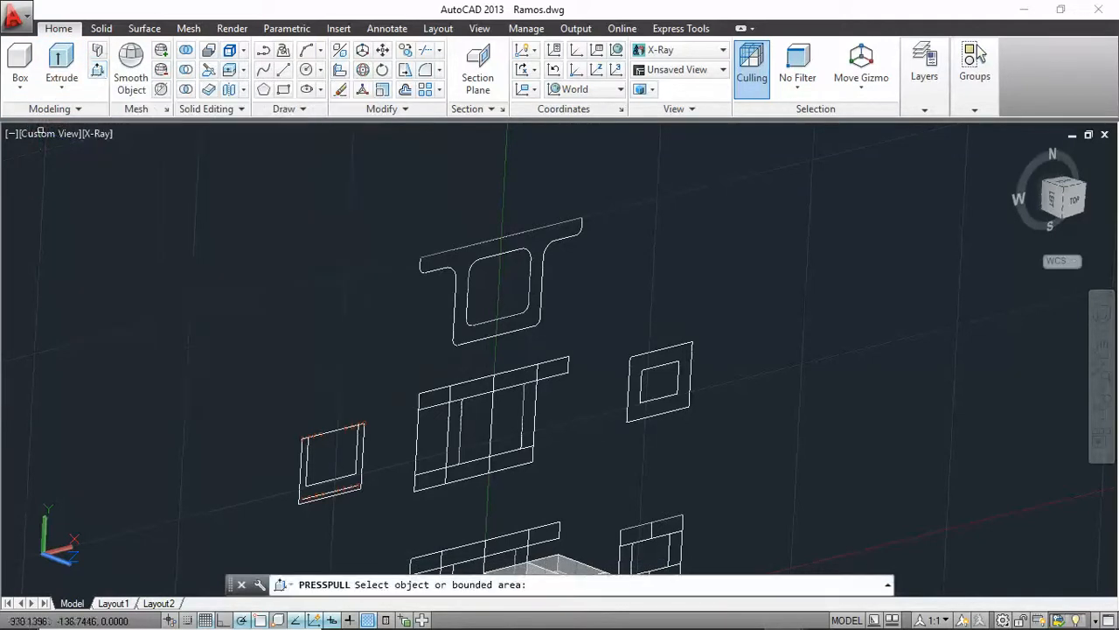
left_click(499, 283)
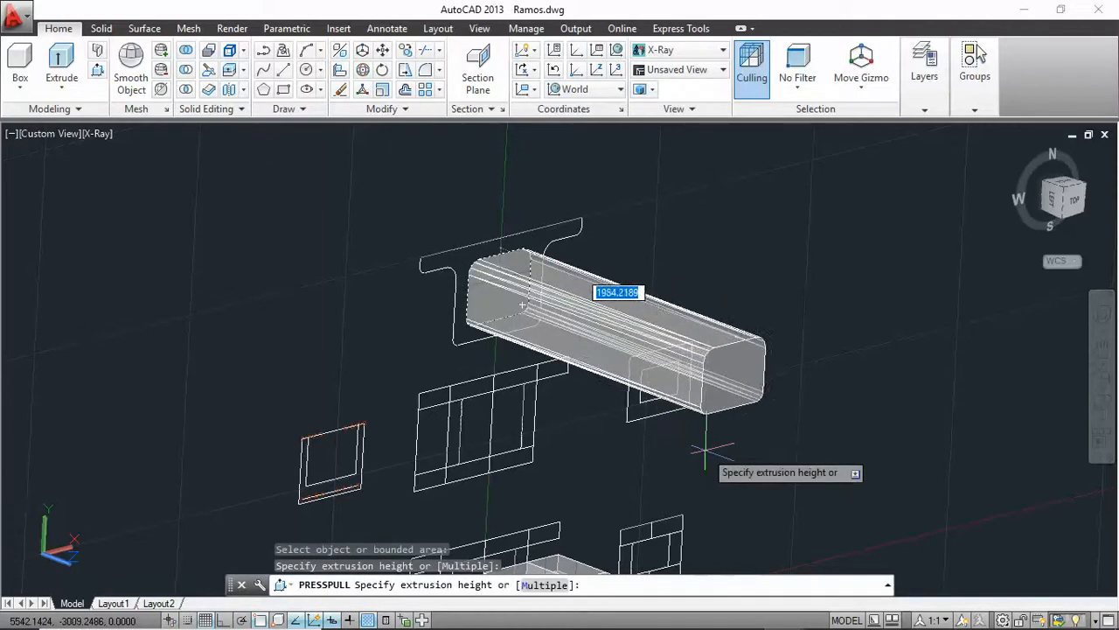
type("200")
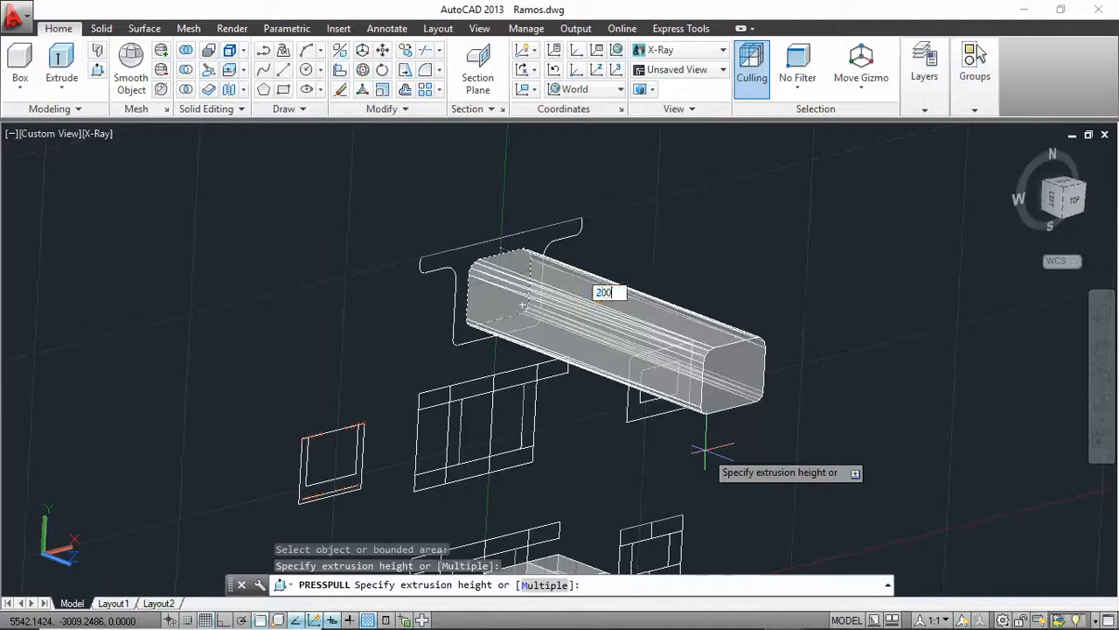
type("0")
key("Return")
key("Return")
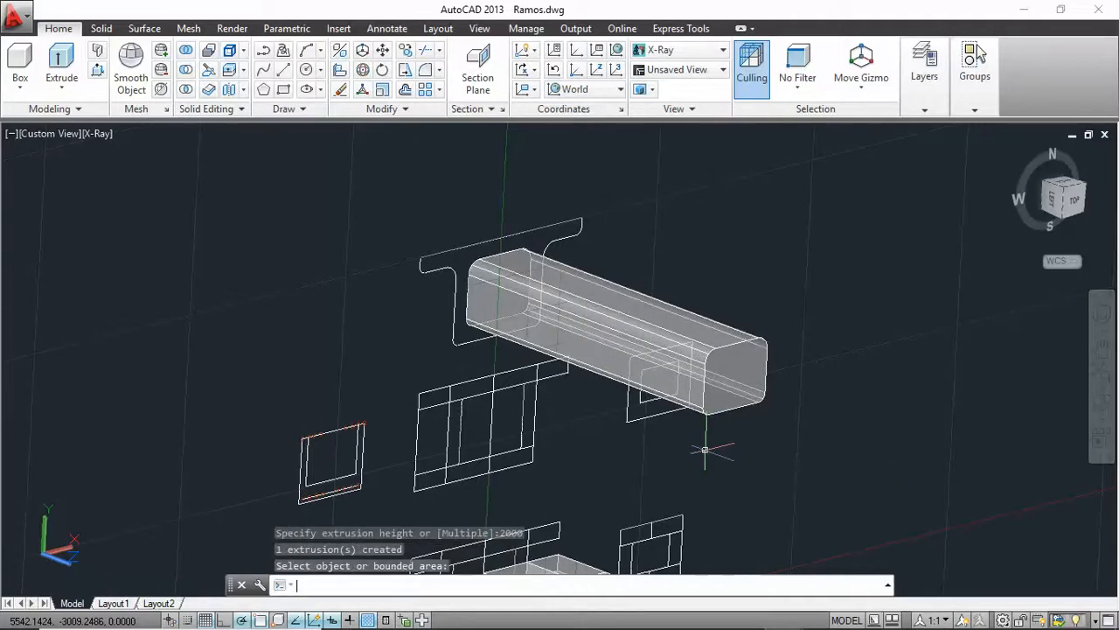
left_click(576, 345)
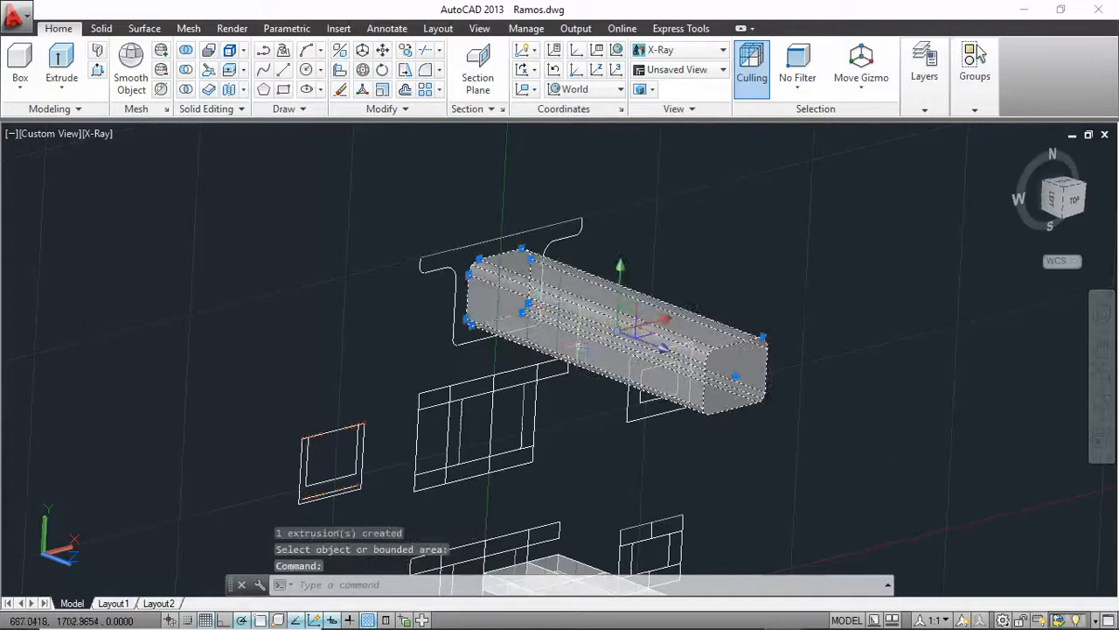
left_click(619, 288)
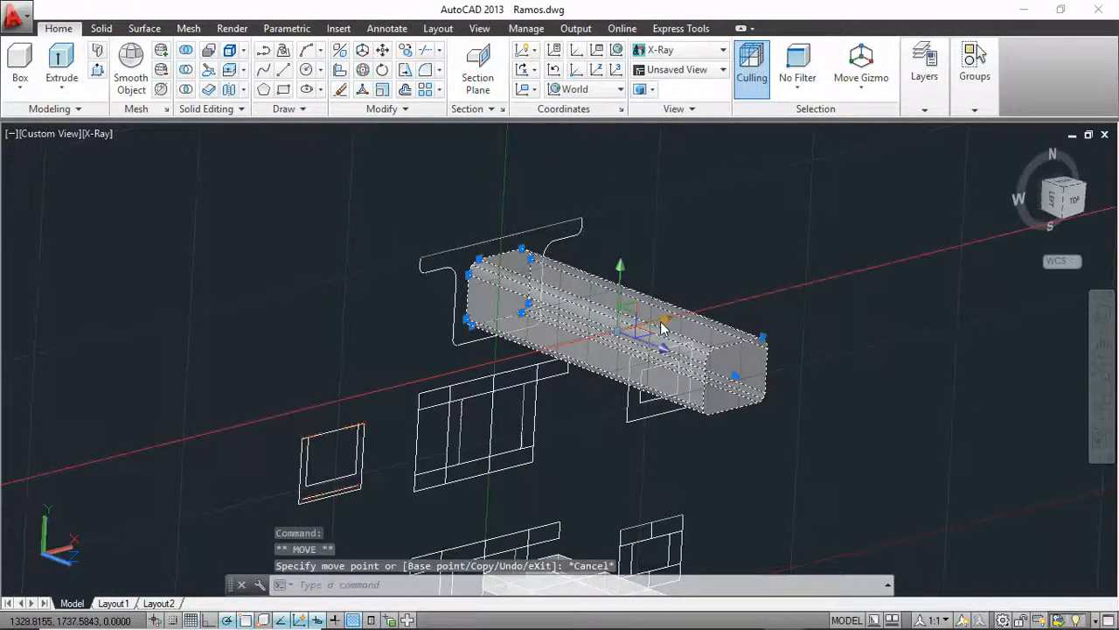
left_click(665, 319)
key("Escape")
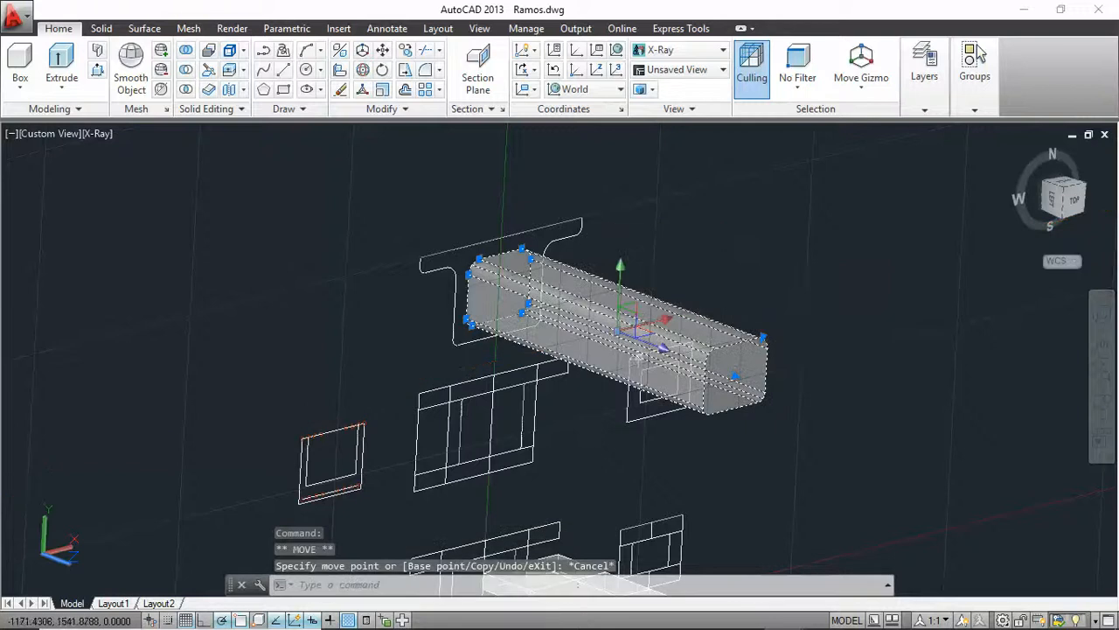
left_click(362, 69)
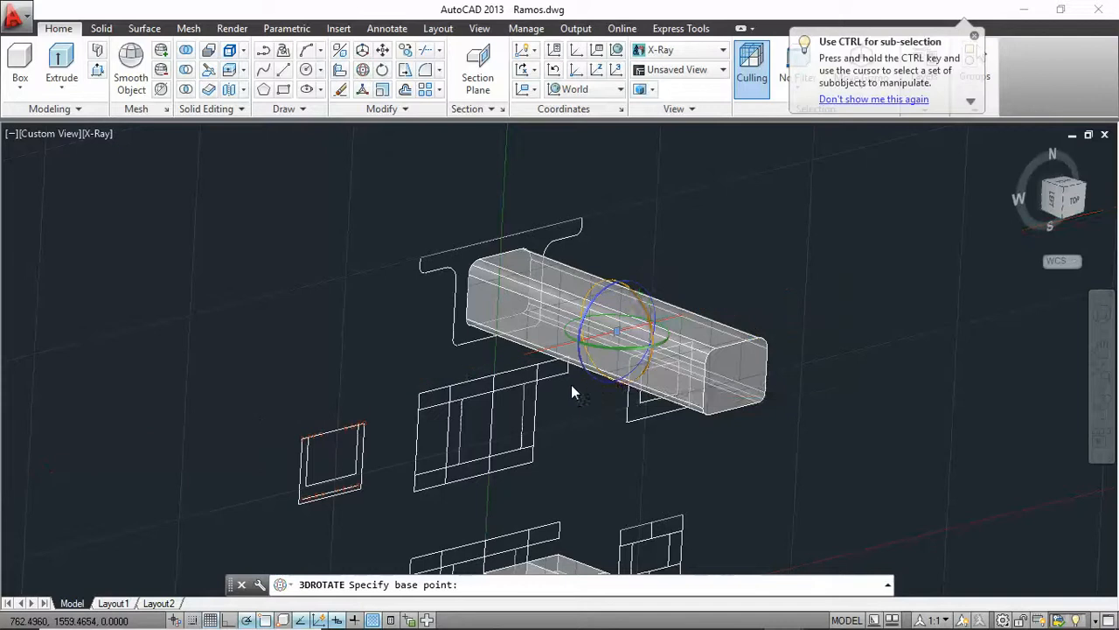
key("Escape")
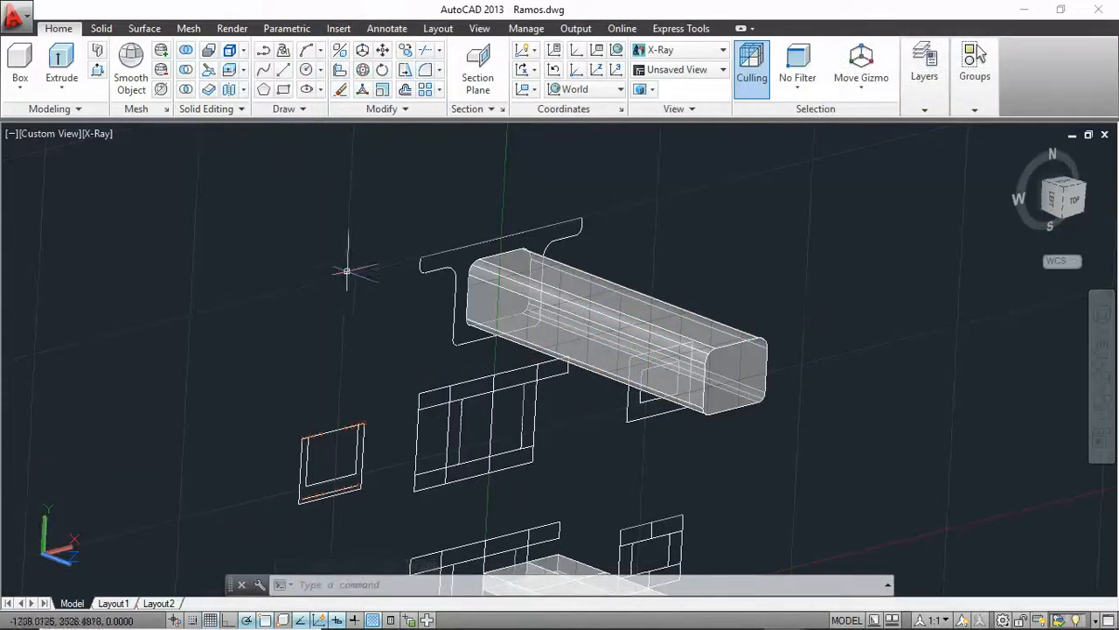
Try moving the extruded rounded box solid 100 along the Y axis, and undo the move
middle_click_drag(345, 270, 231, 222)
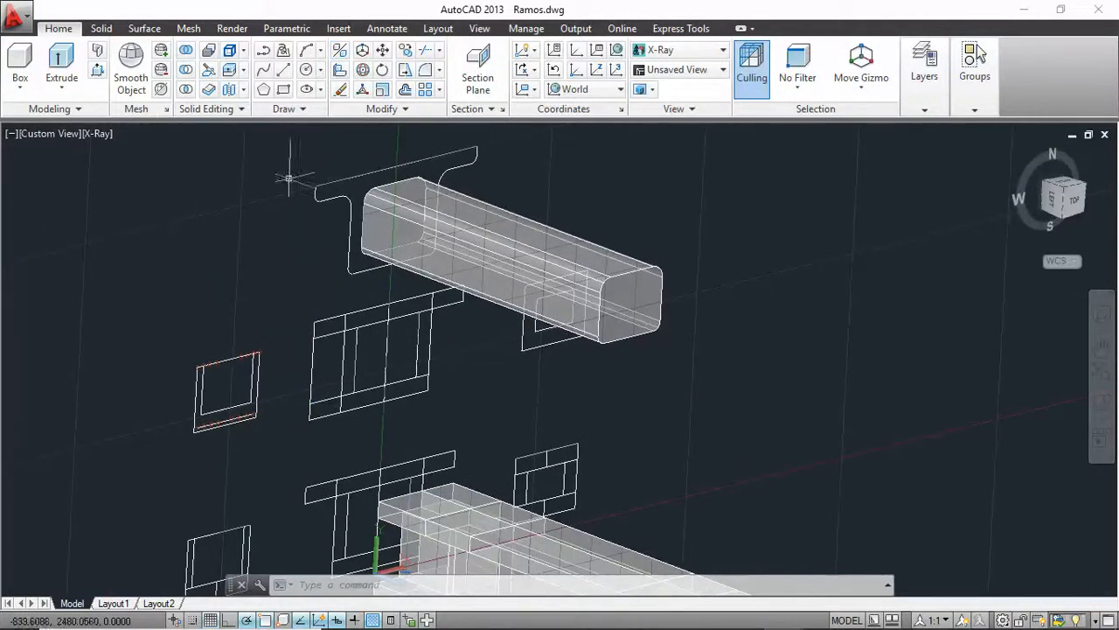
middle_click_drag(309, 305, 150, 233)
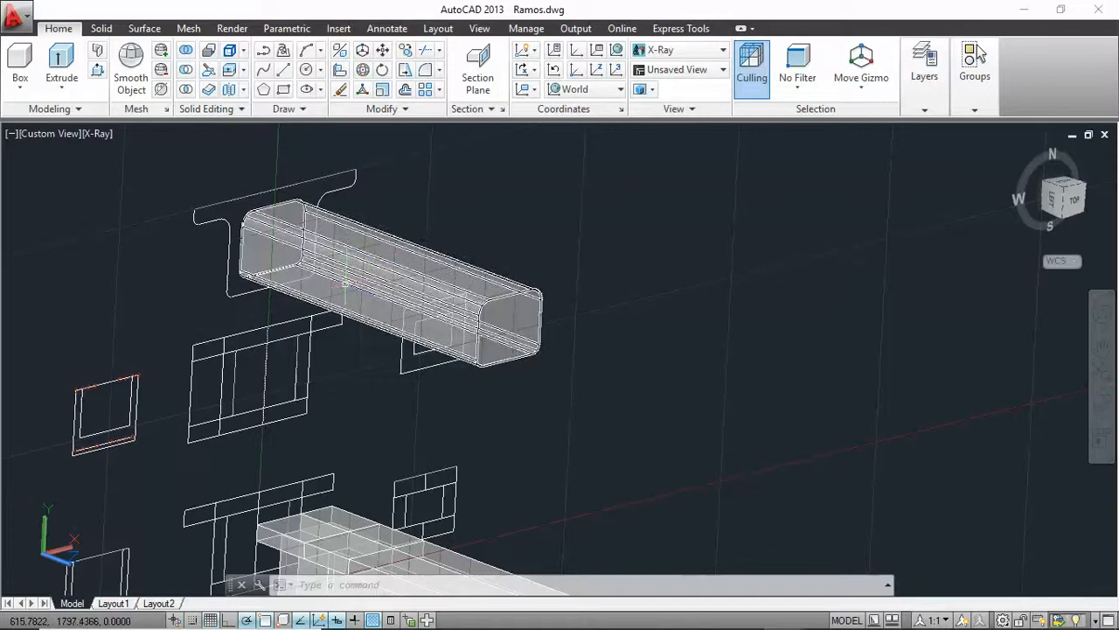
left_click(385, 277)
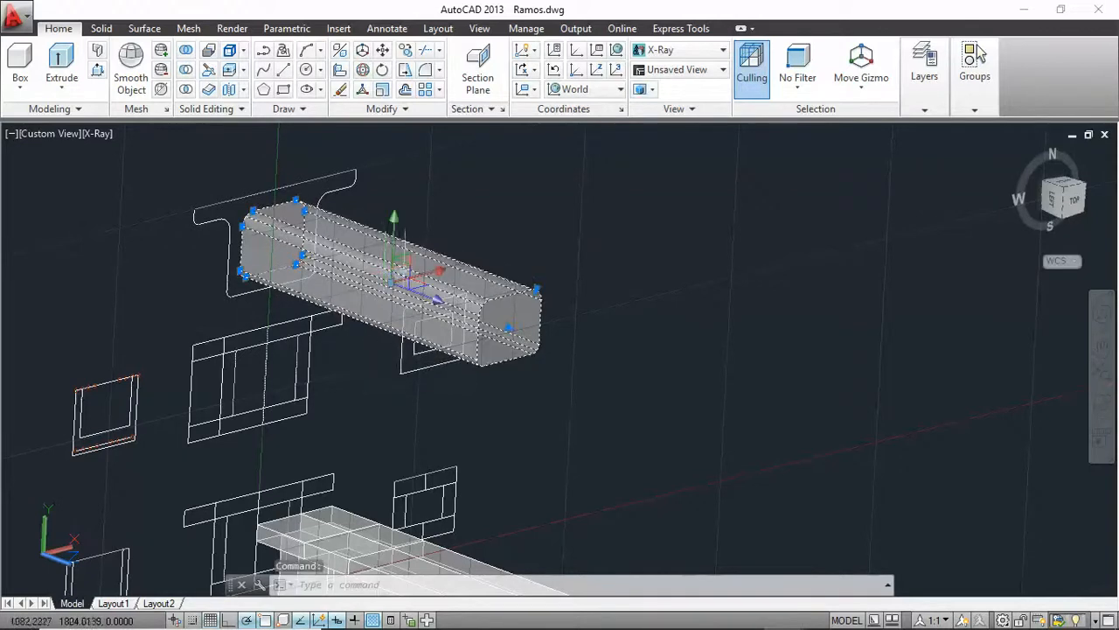
left_click(393, 221)
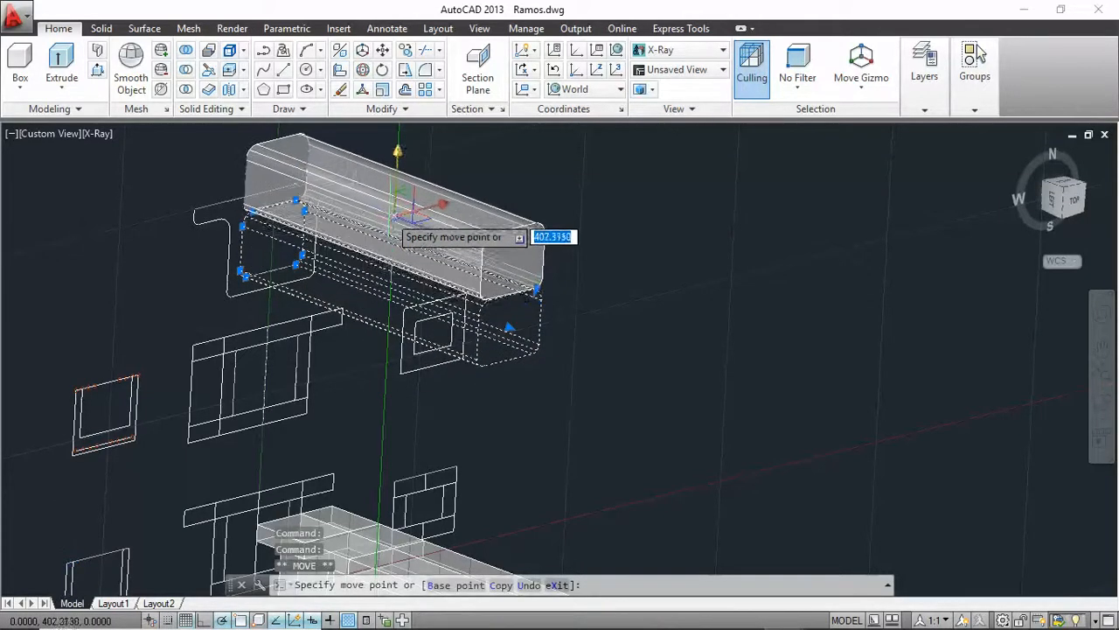
type("100")
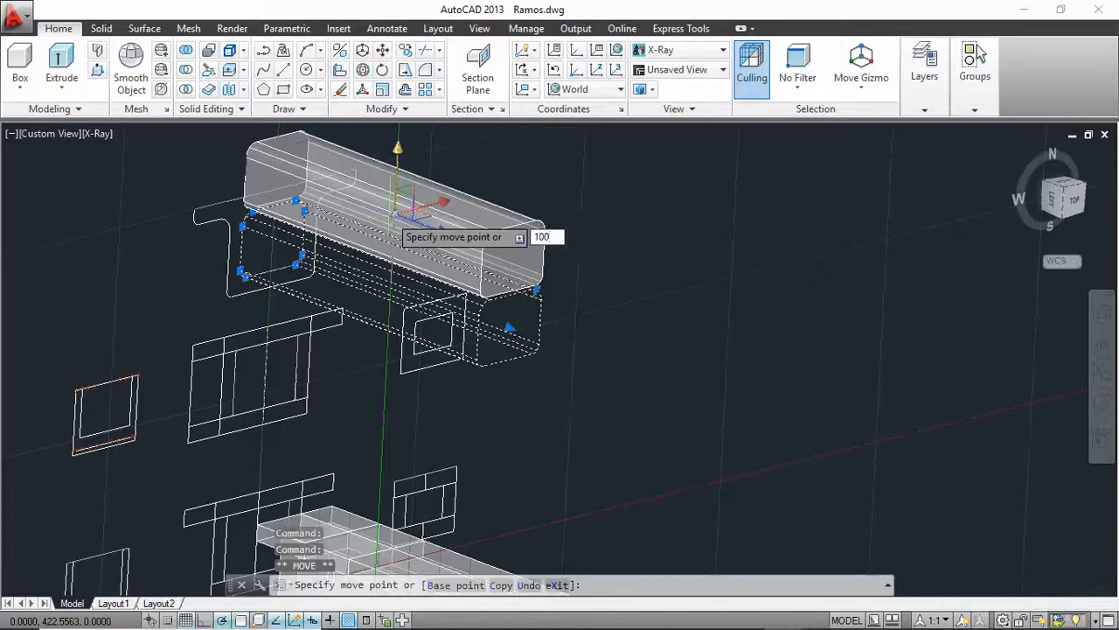
key("Return")
key("ctrl+z")
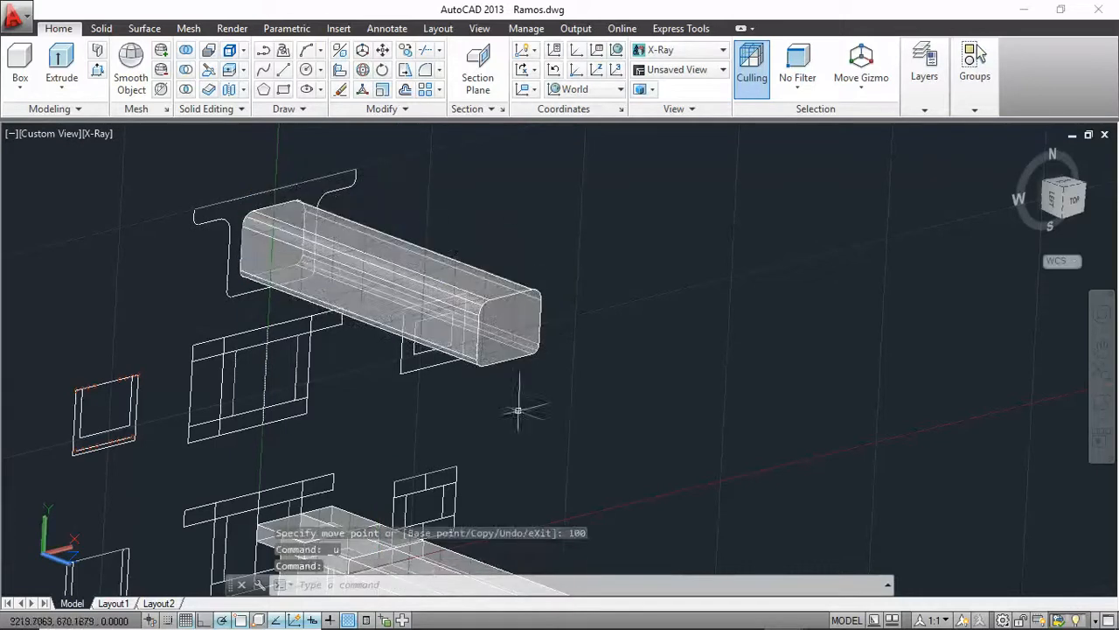
Examine the segmented I-shaped girder solid and its section drawings in perspective and from the side
middle_click_drag(590, 449, 570, 341)
middle_click_drag(600, 400, 487, 247)
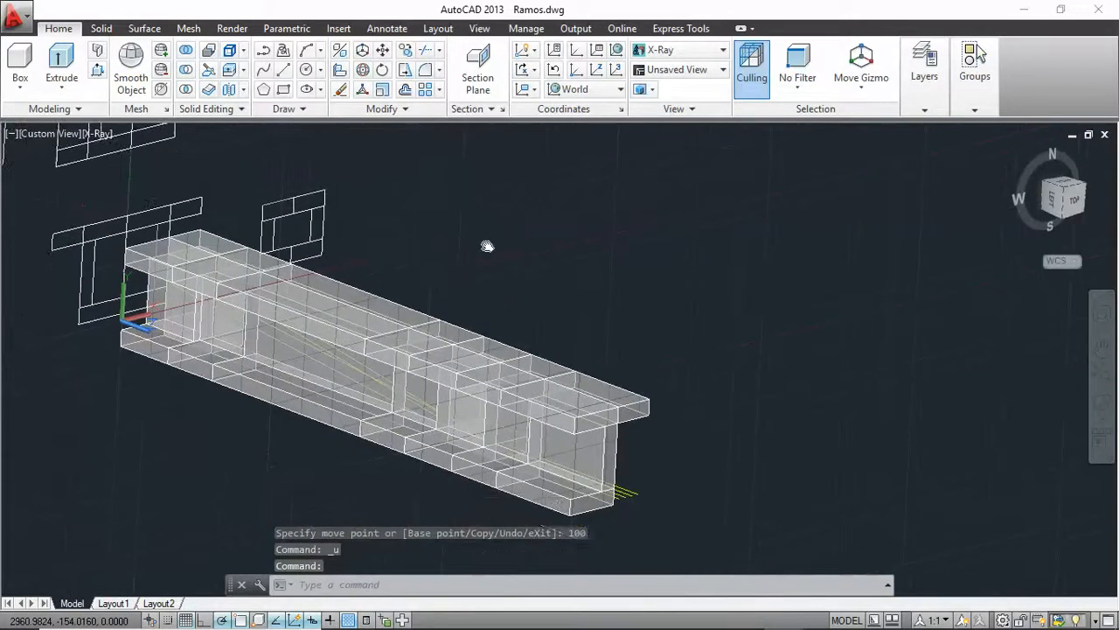
middle_click_drag(525, 324, 670, 265)
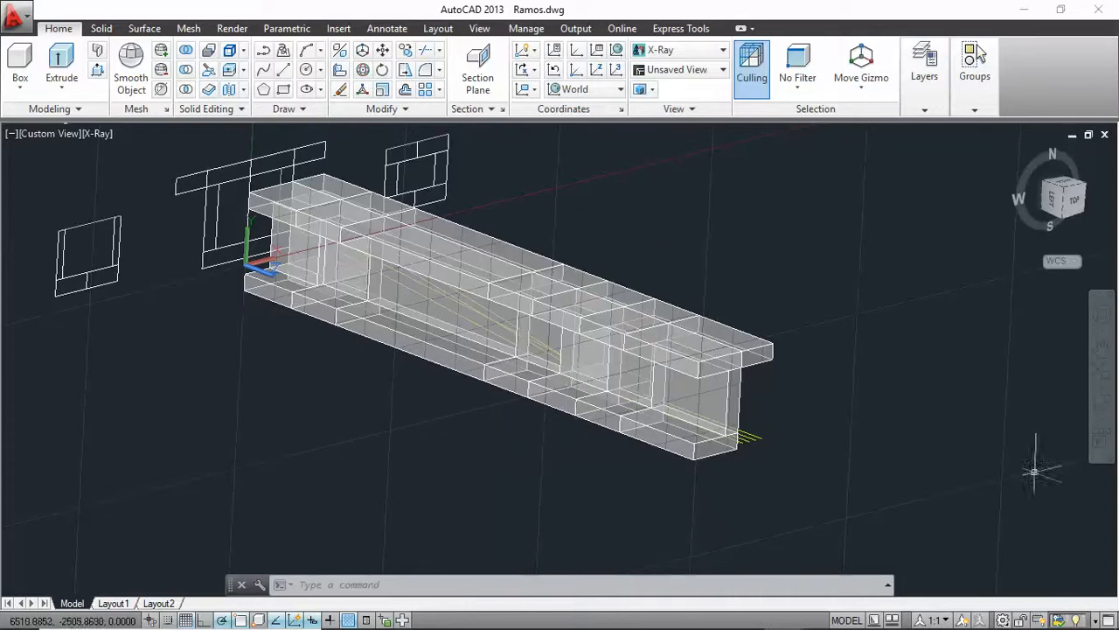
left_click(1104, 418)
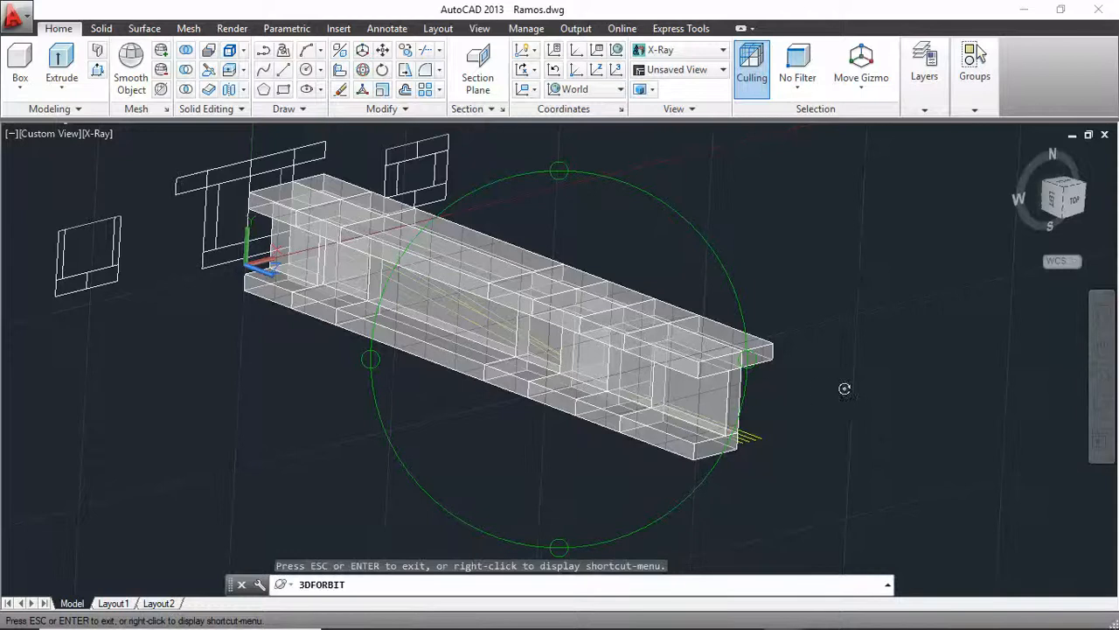
left_click_drag(845, 388, 615, 376)
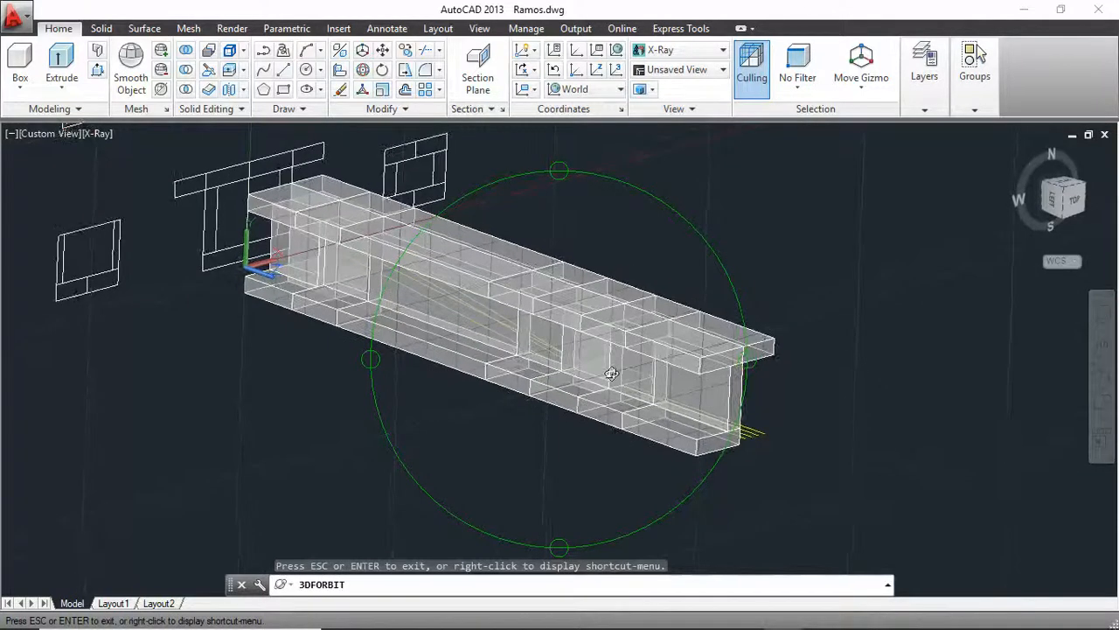
key("Escape")
scroll(603, 371, "down", 3)
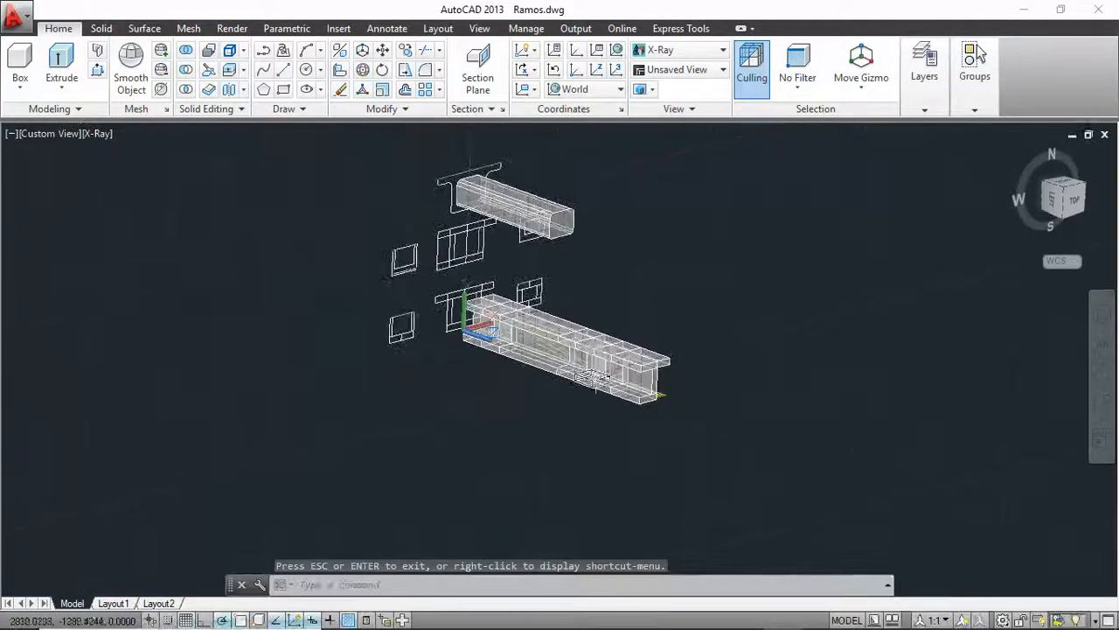
scroll(593, 377, "up", 1)
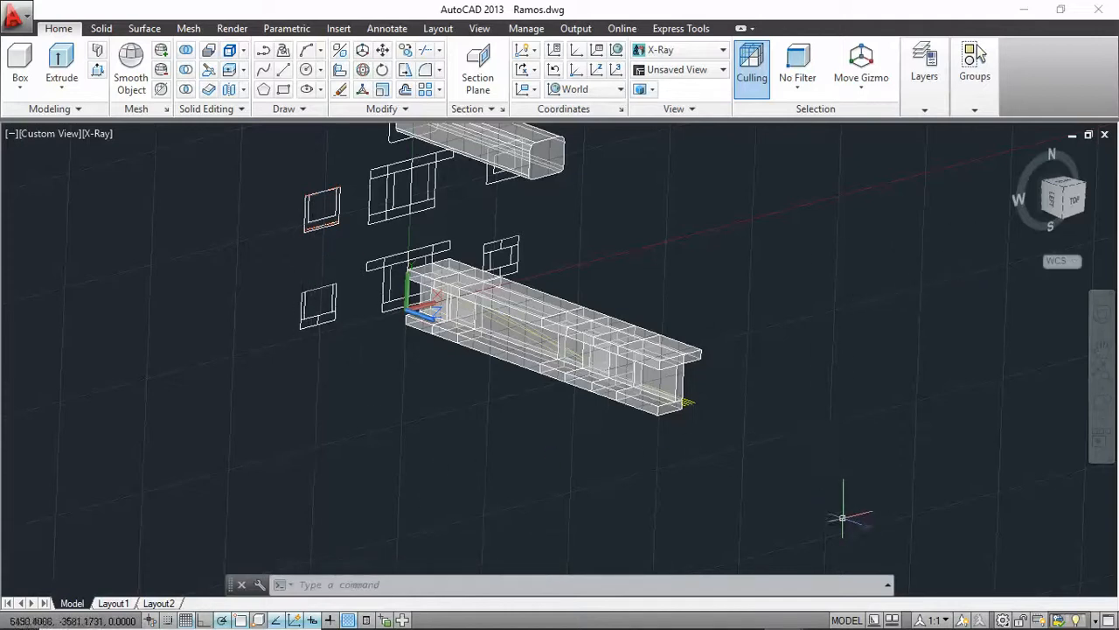
middle_click_drag(831, 505, 710, 468)
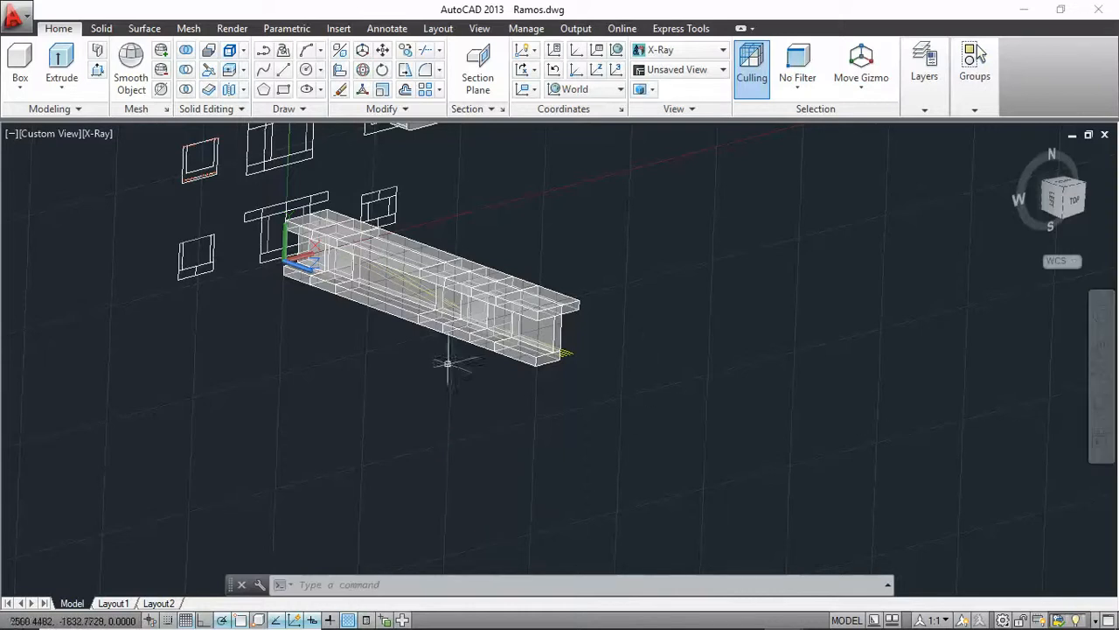
left_click(1101, 404)
left_click_drag(587, 379, 696, 384)
left_click_drag(820, 389, 902, 292)
key("Escape")
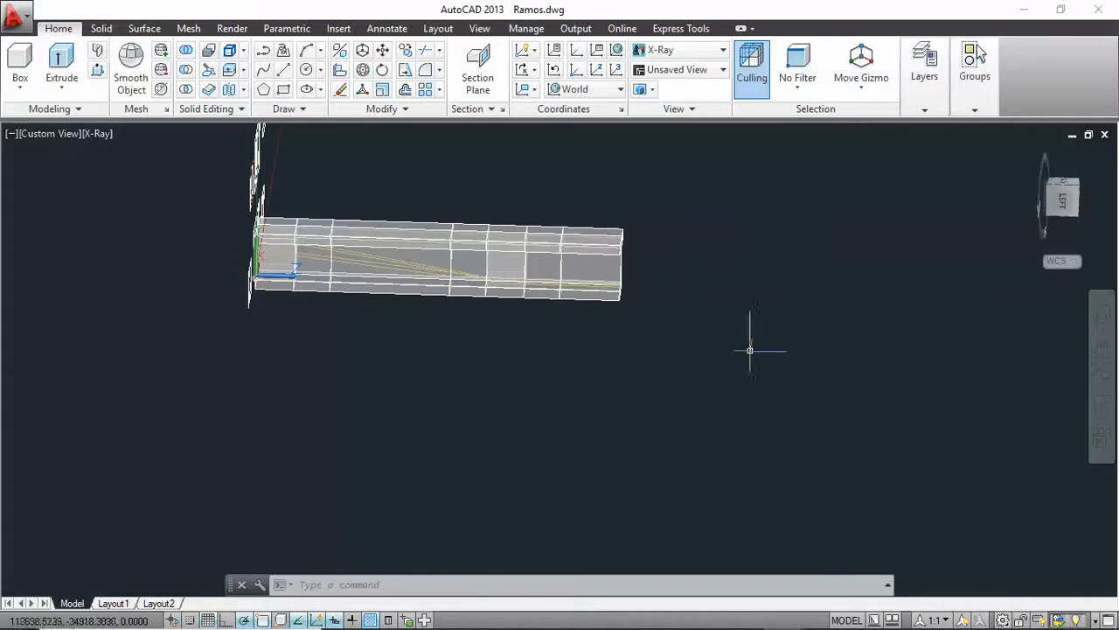
Start an export in ACIS (*.sat) format to the Hybrid Tendon folder with the file name Ramos1
left_click(27, 19)
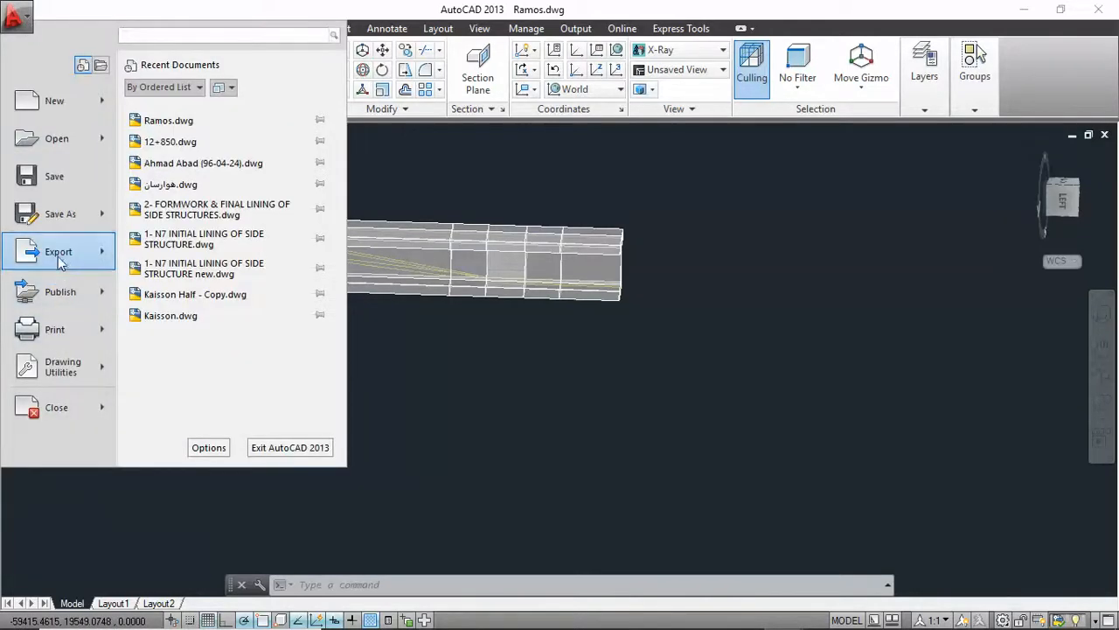
mouse_move(59, 262)
left_click(219, 400)
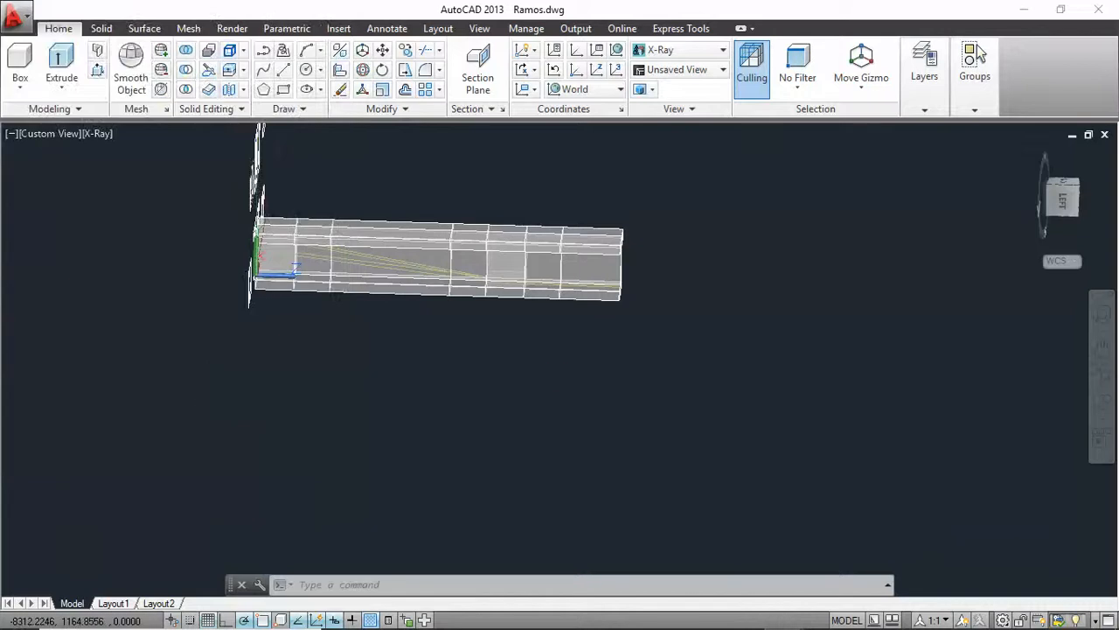
left_click_drag(166, 20, 734, 25)
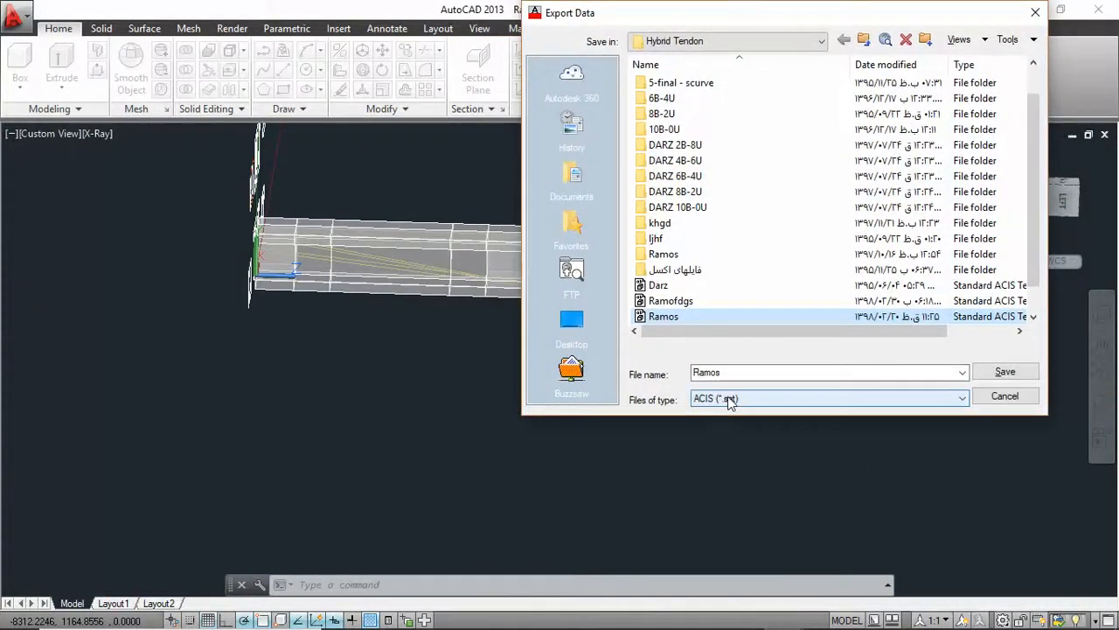
left_click(731, 399)
left_click(729, 401)
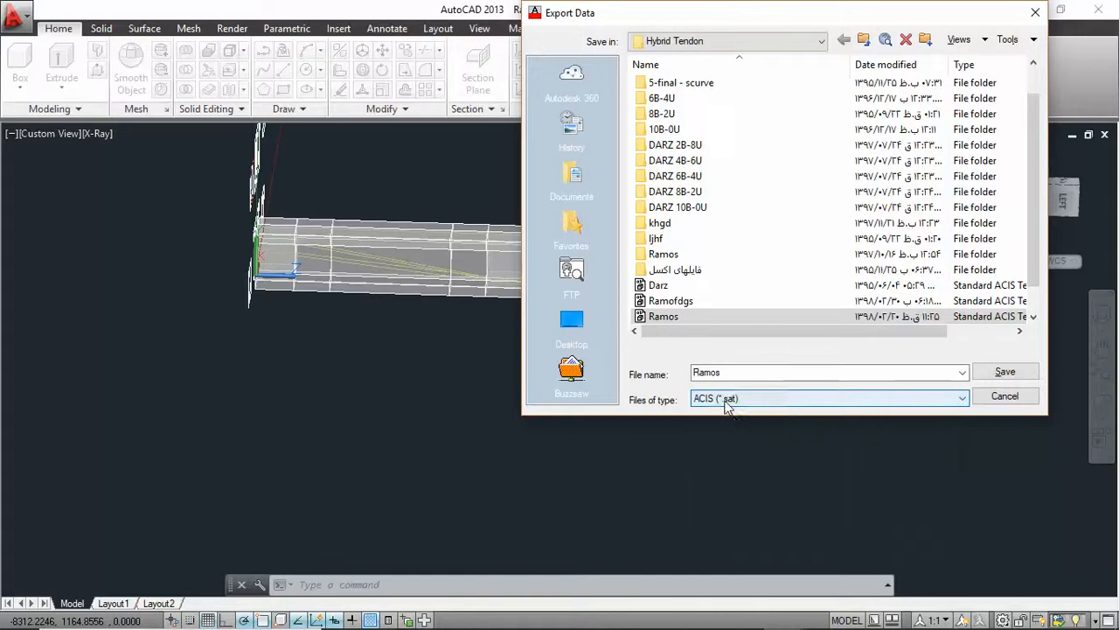
left_click(727, 402)
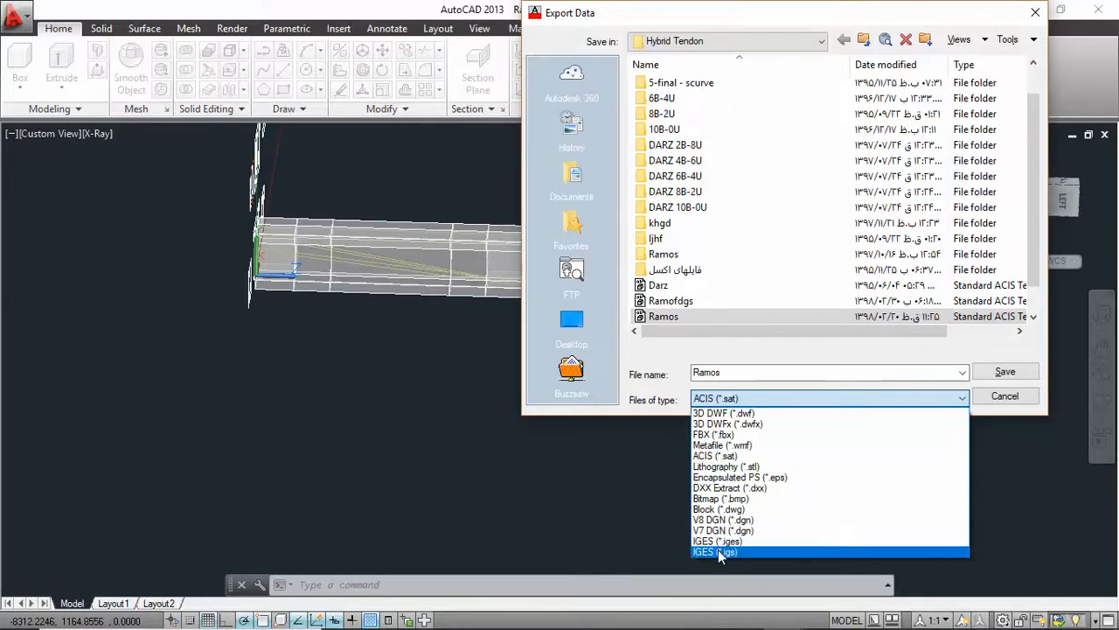
left_click(709, 456)
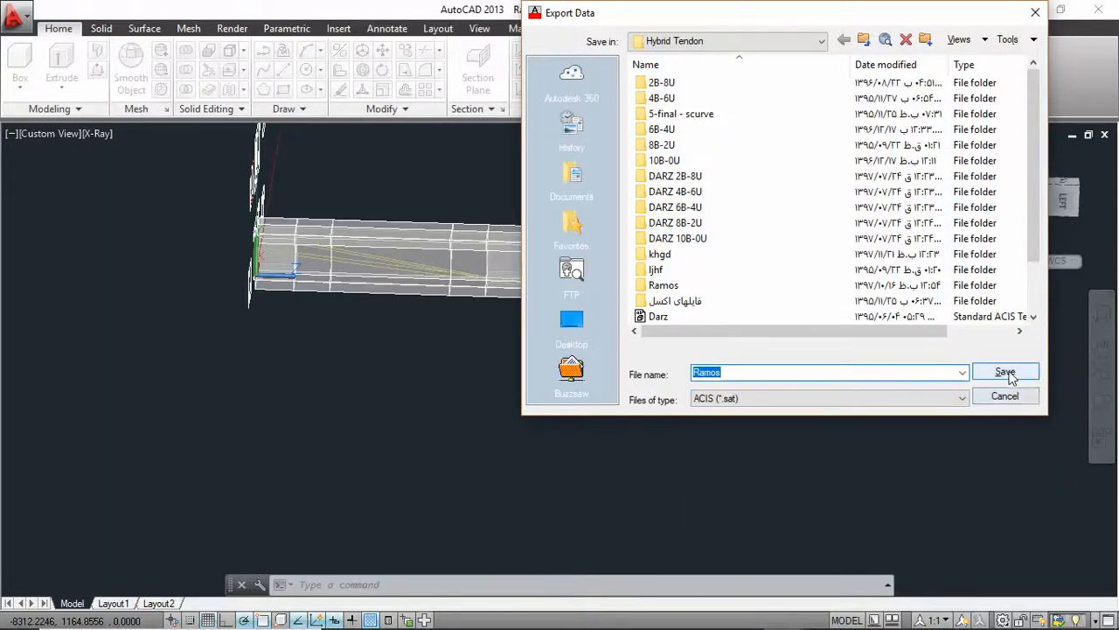
left_click(745, 373)
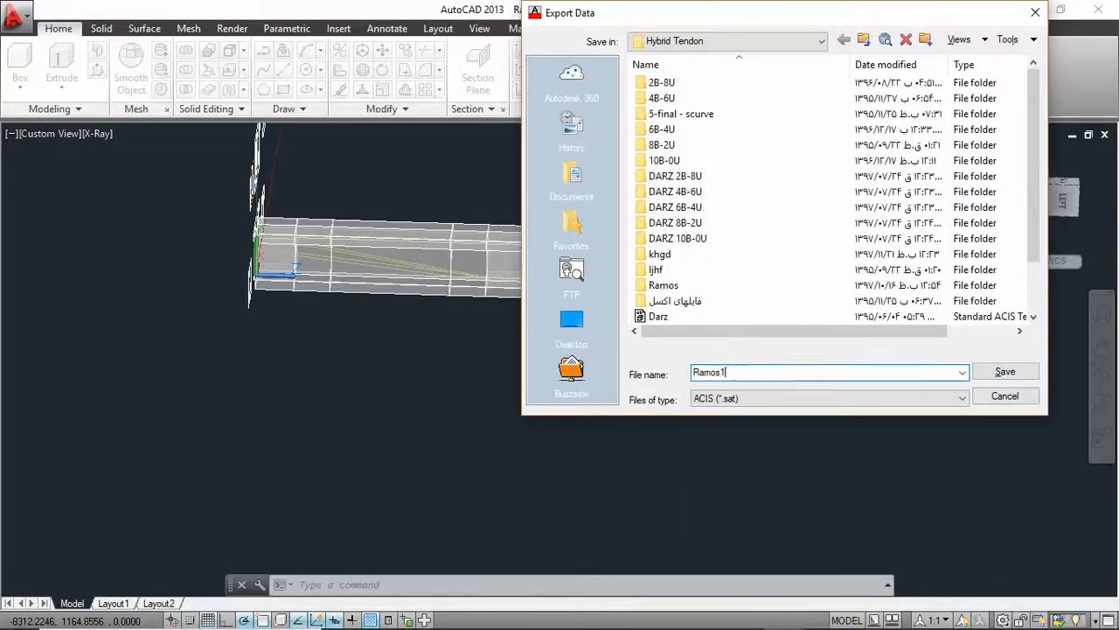
left_click(1005, 373)
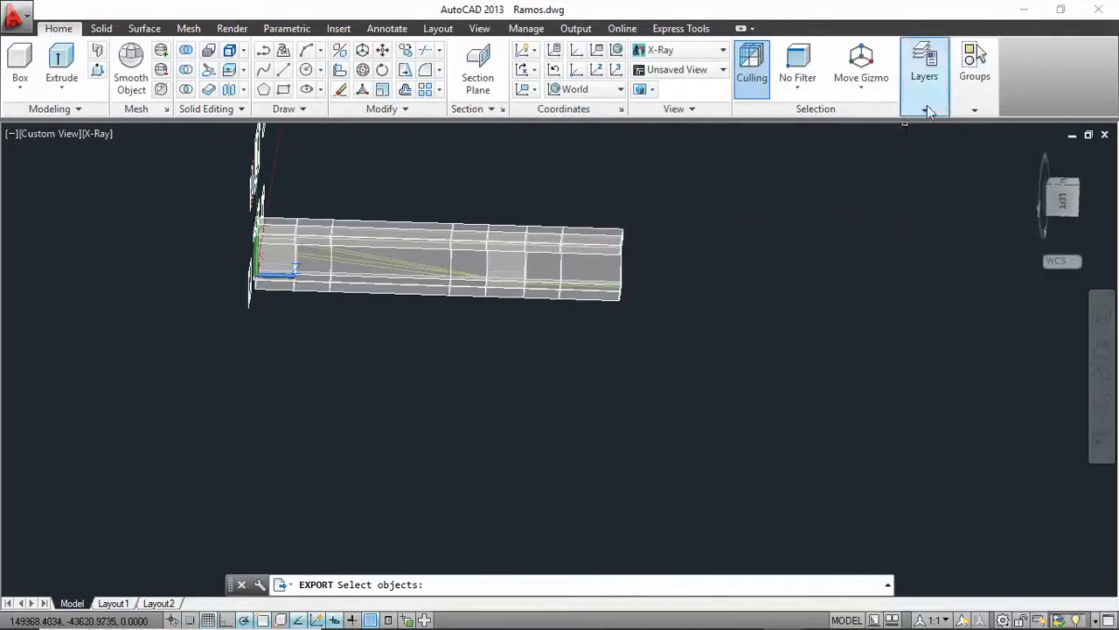
Turn off Layer1 to hide the yellow tendon lines while the export waits for its objects
left_click(926, 110)
left_click(1010, 169)
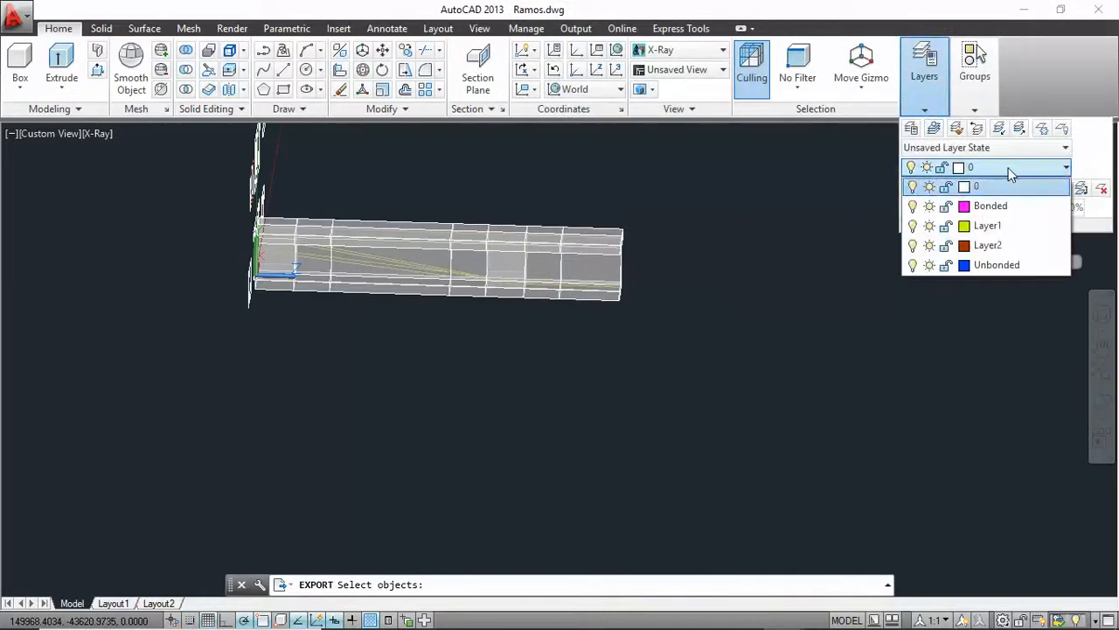
left_click(913, 226)
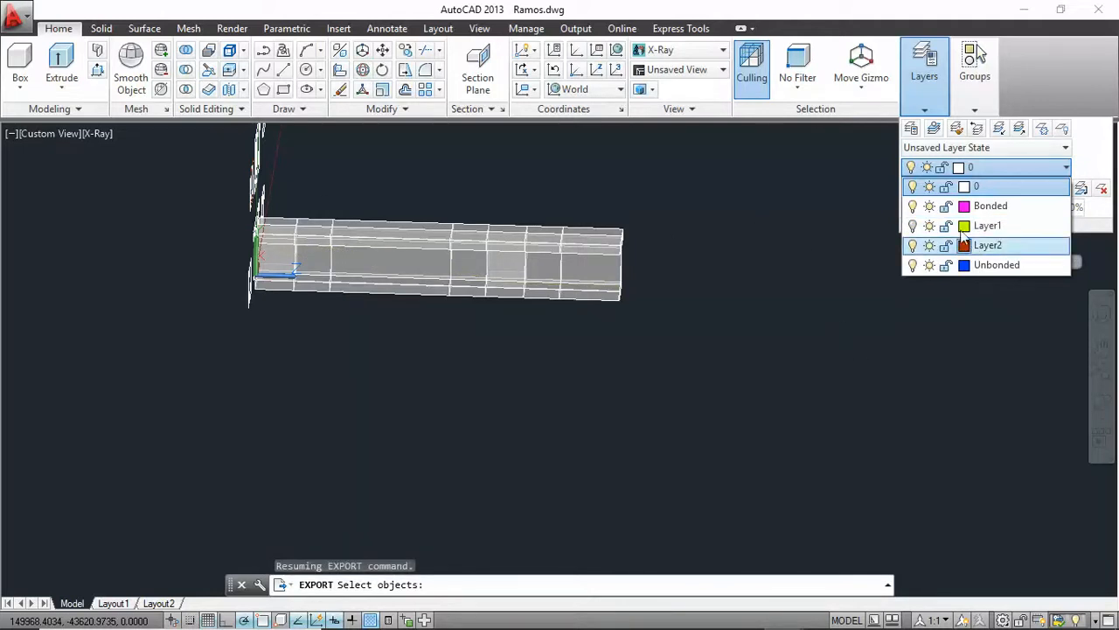
left_click(740, 223)
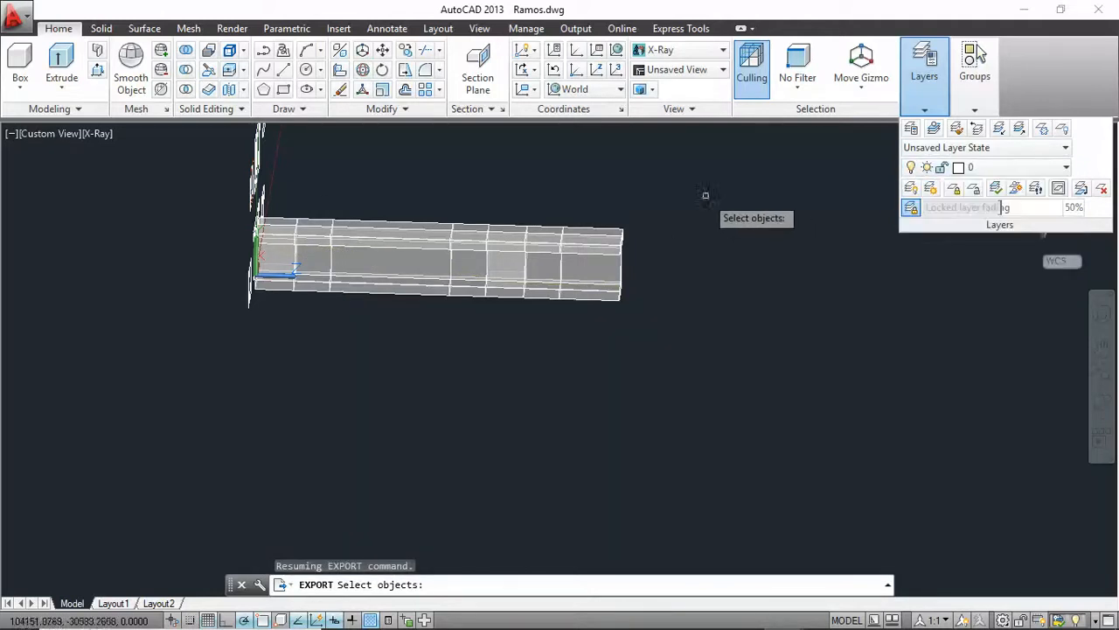
Select all the girder solids with a crossing window and complete the export
left_click(712, 166)
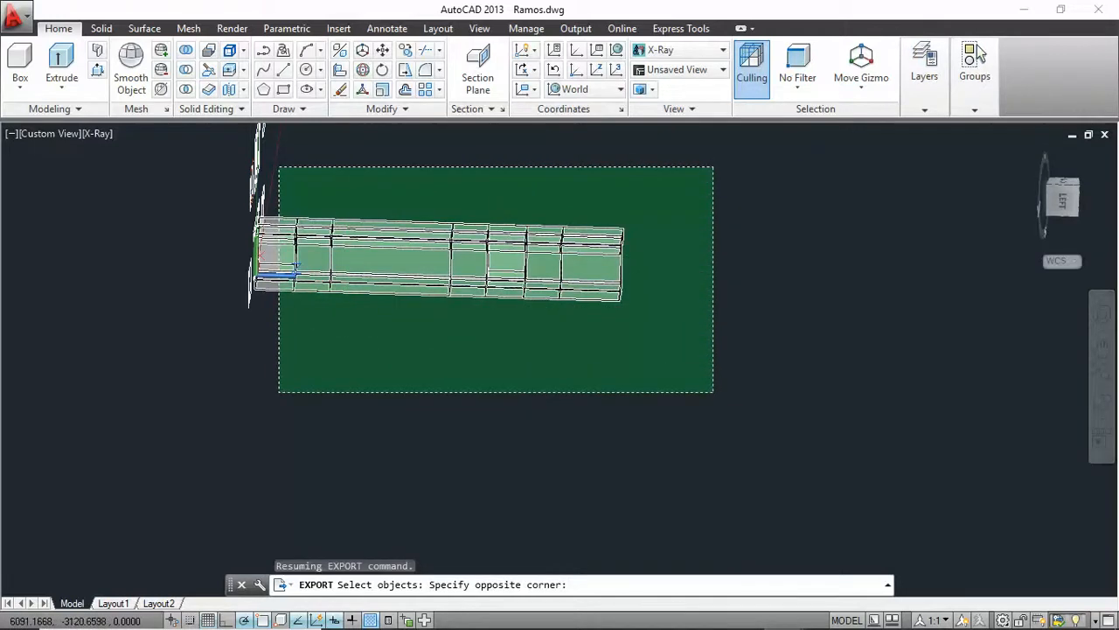
left_click(277, 392)
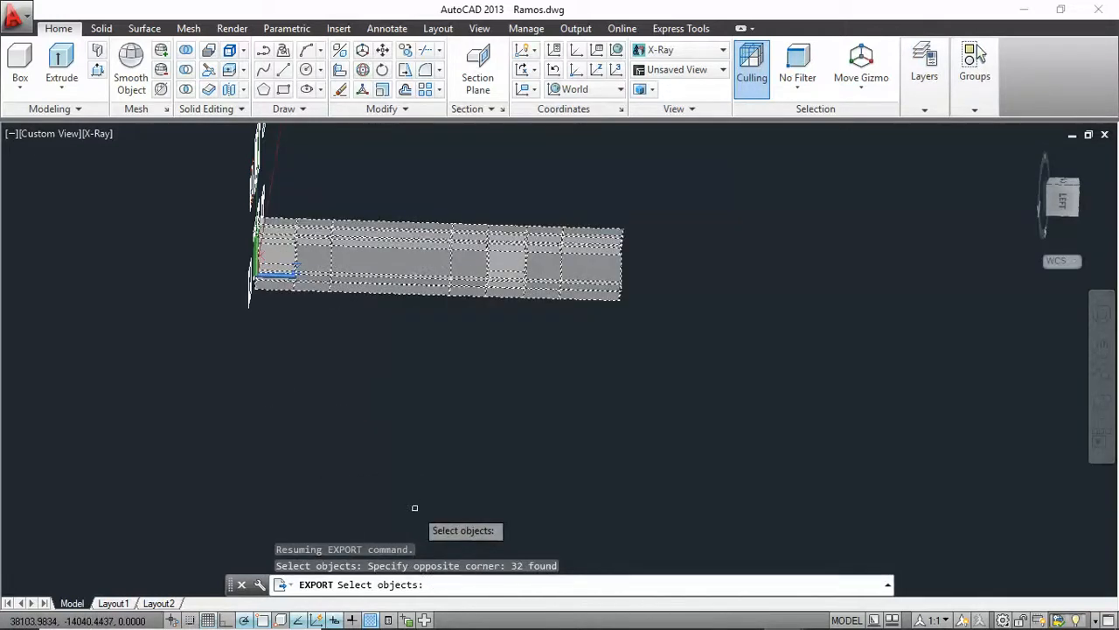
key("Return")
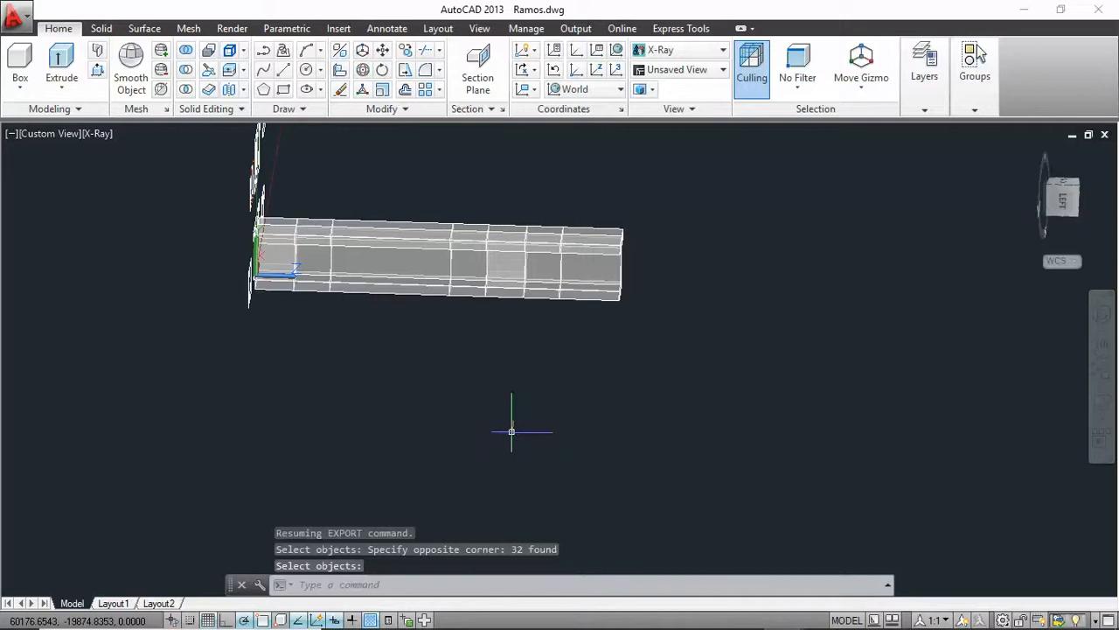
Turn Layer1 back on to show the yellow tendon lines inside the girder
left_click(924, 96)
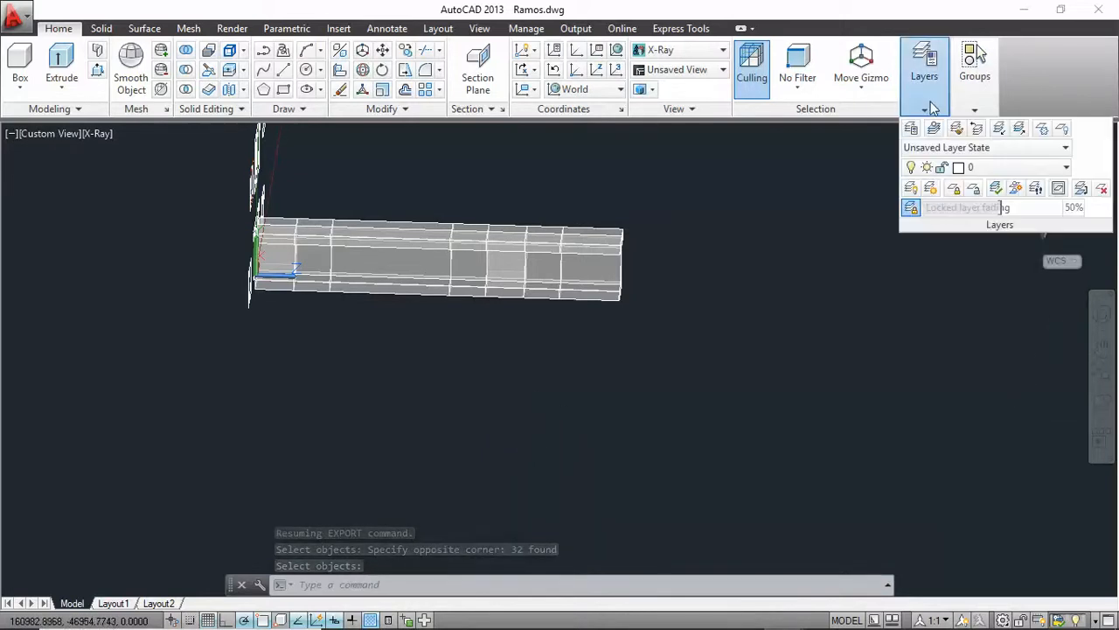
left_click(1005, 168)
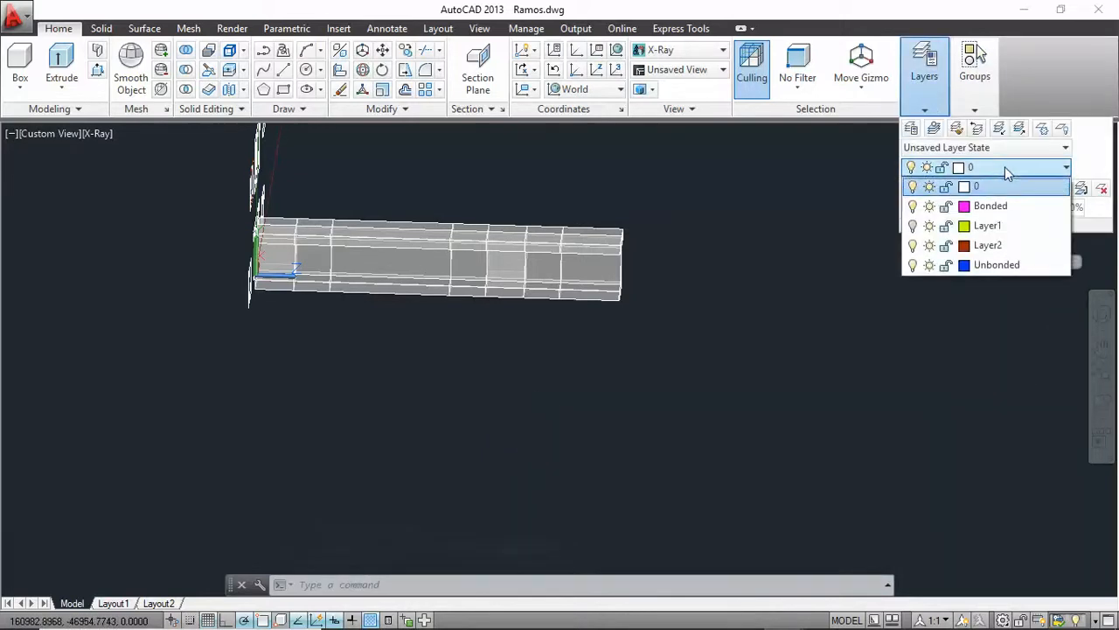
left_click(913, 226)
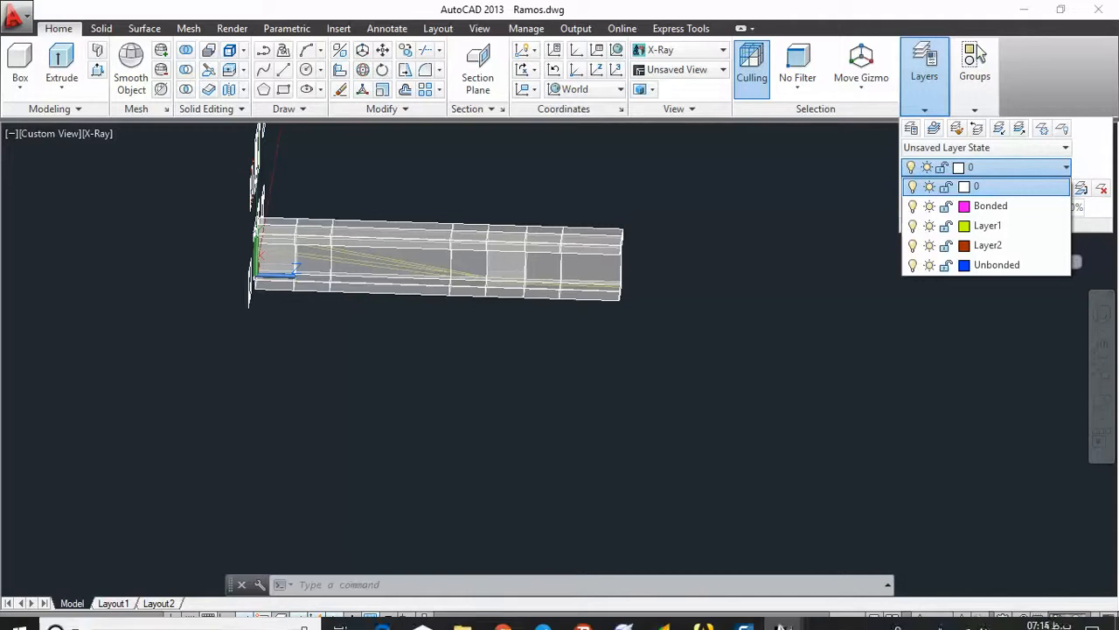
Switch to ANSYS and import the ACIS file Ramos1.sat from the Hybrid Tendon folder with geometry type Solids Only
left_click(705, 616)
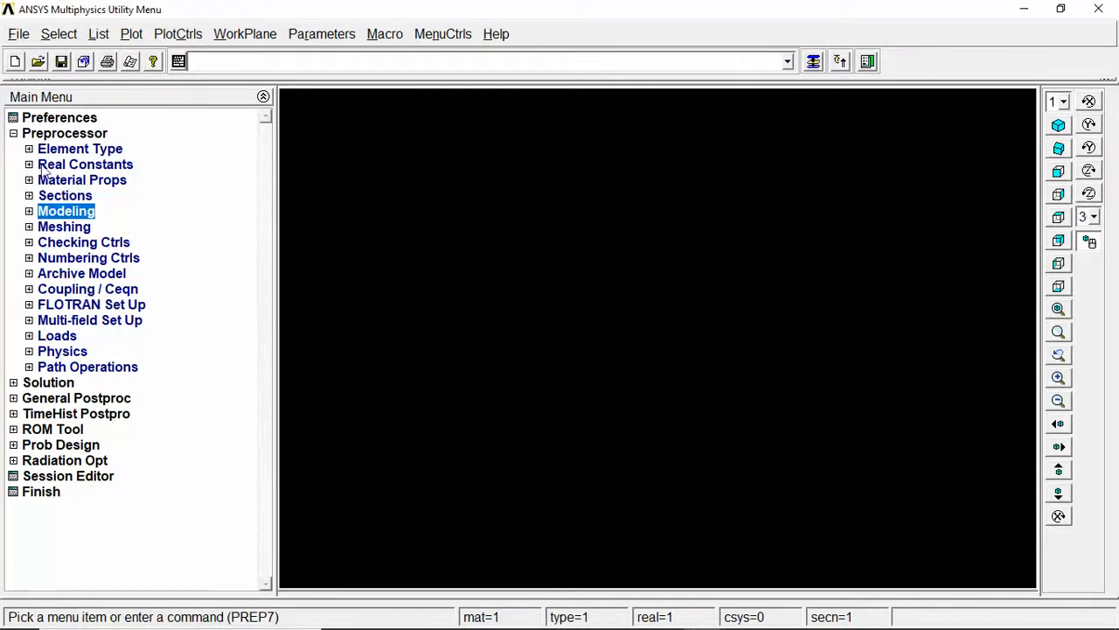
left_click(15, 33)
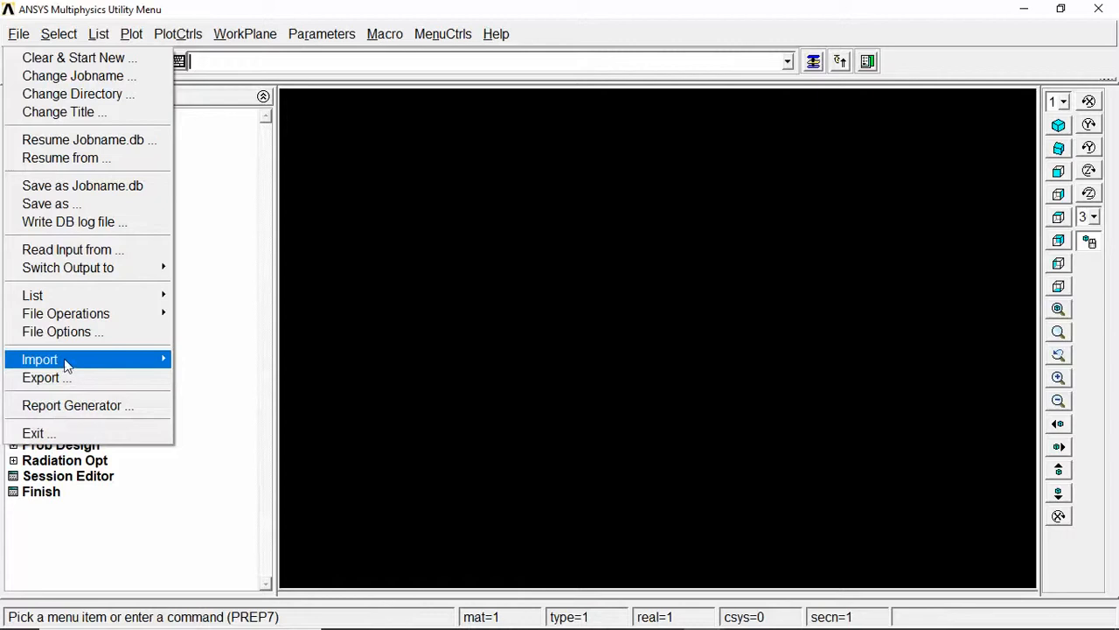
mouse_move(65, 362)
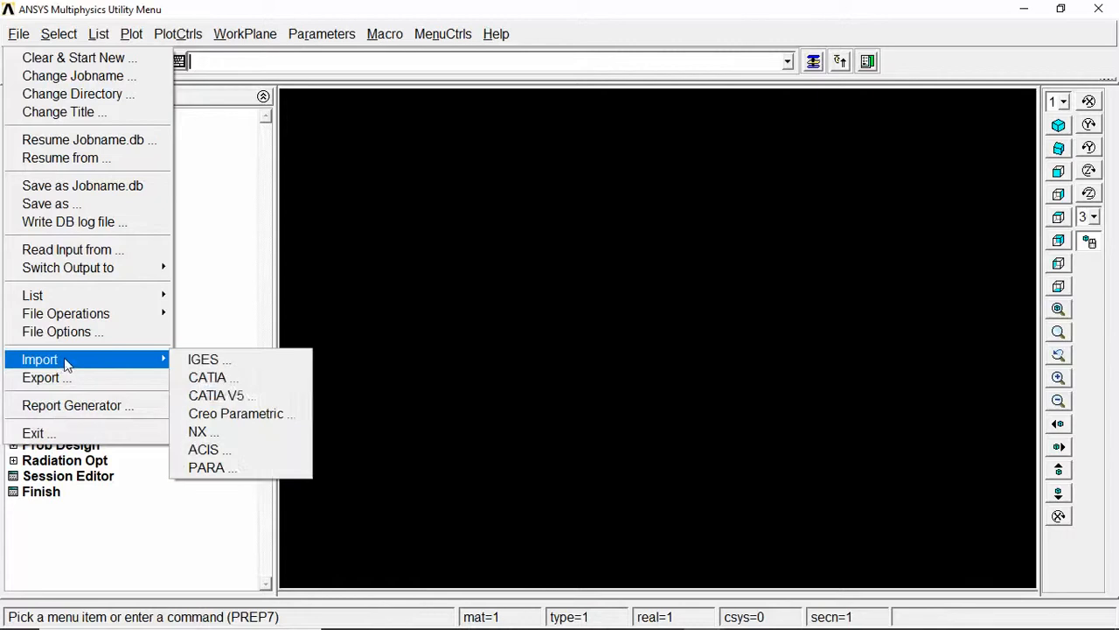
left_click(244, 455)
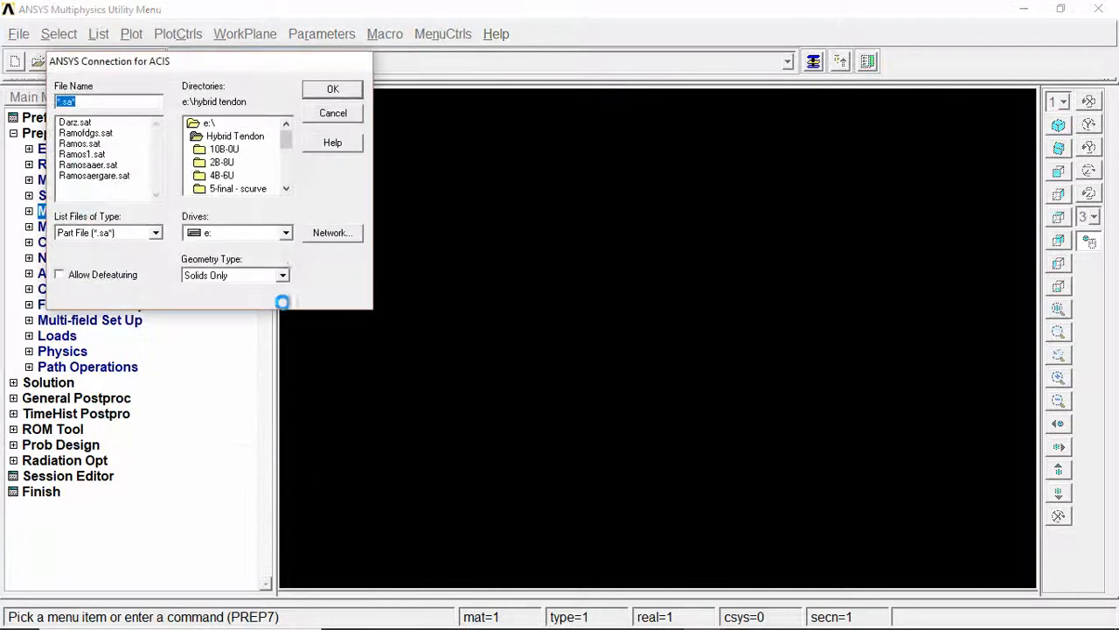
left_click(85, 154)
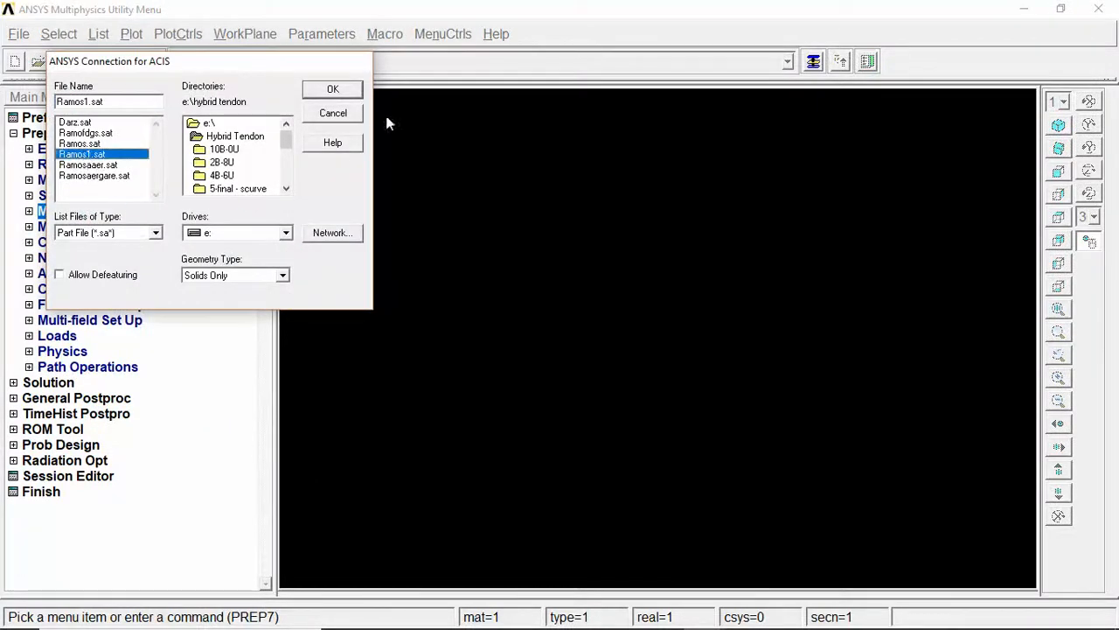
left_click(332, 92)
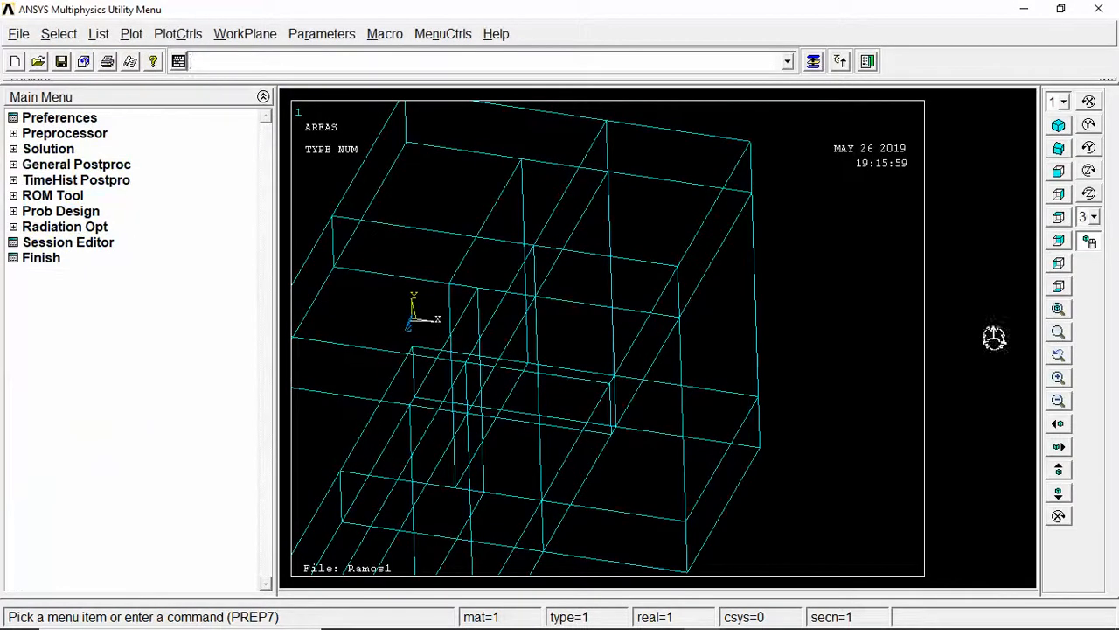
Examine the whole imported girder in an oblique view and plot its volumes
right_click_drag(507, 392, 647, 409)
left_click_drag(457, 409, 618, 442)
right_click_drag(616, 443, 672, 357)
left_click(132, 33)
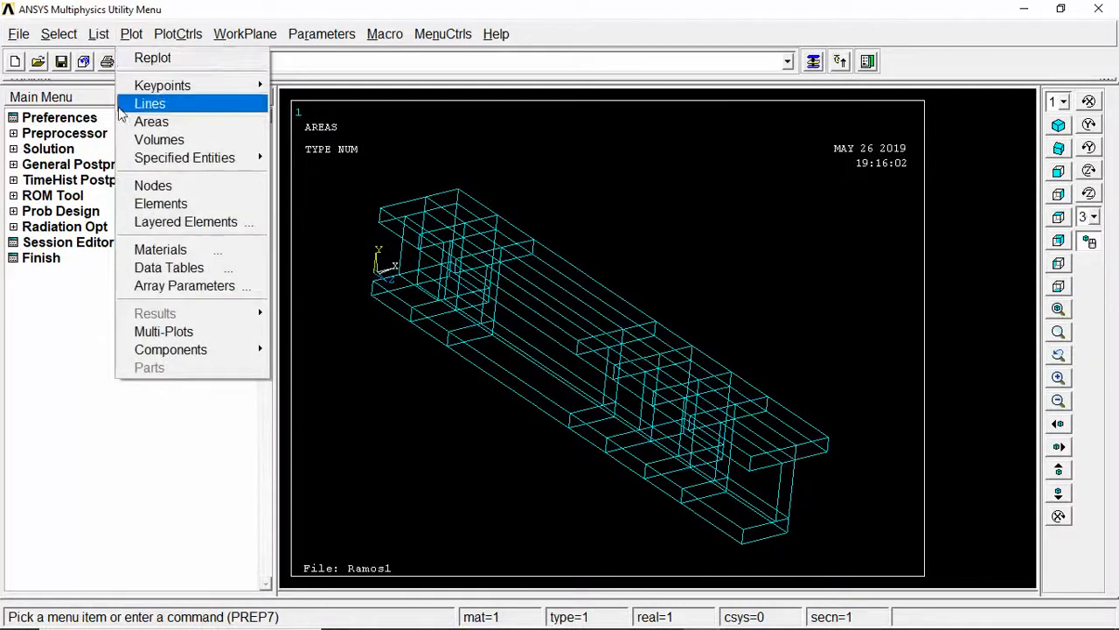
left_click(143, 140)
right_click_drag(477, 317, 490, 382)
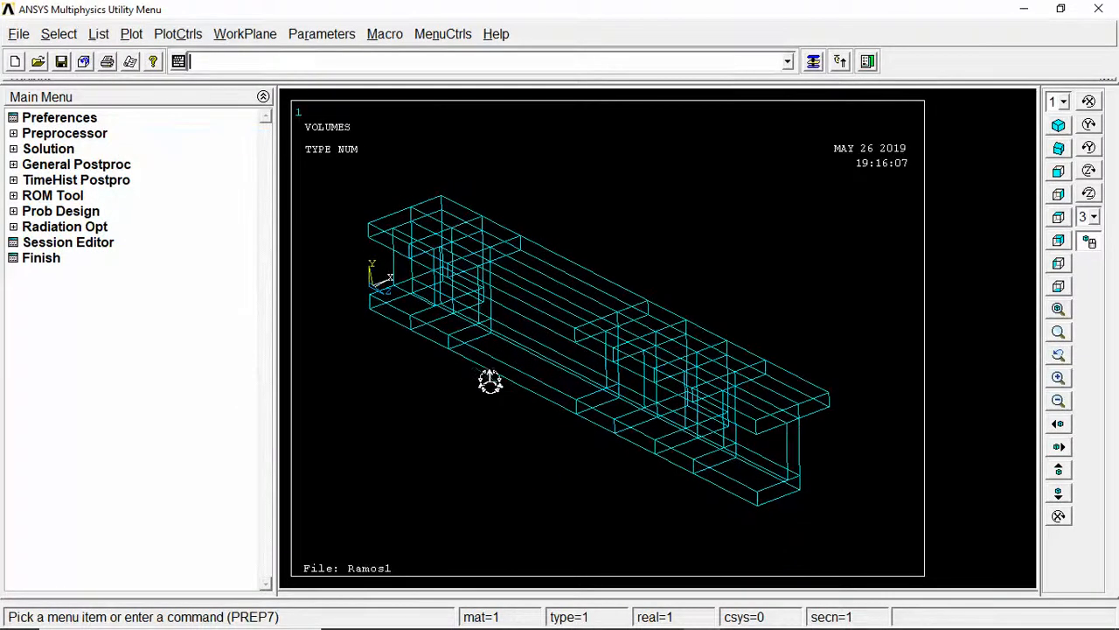
Plot the lines of the imported girder
left_click(131, 33)
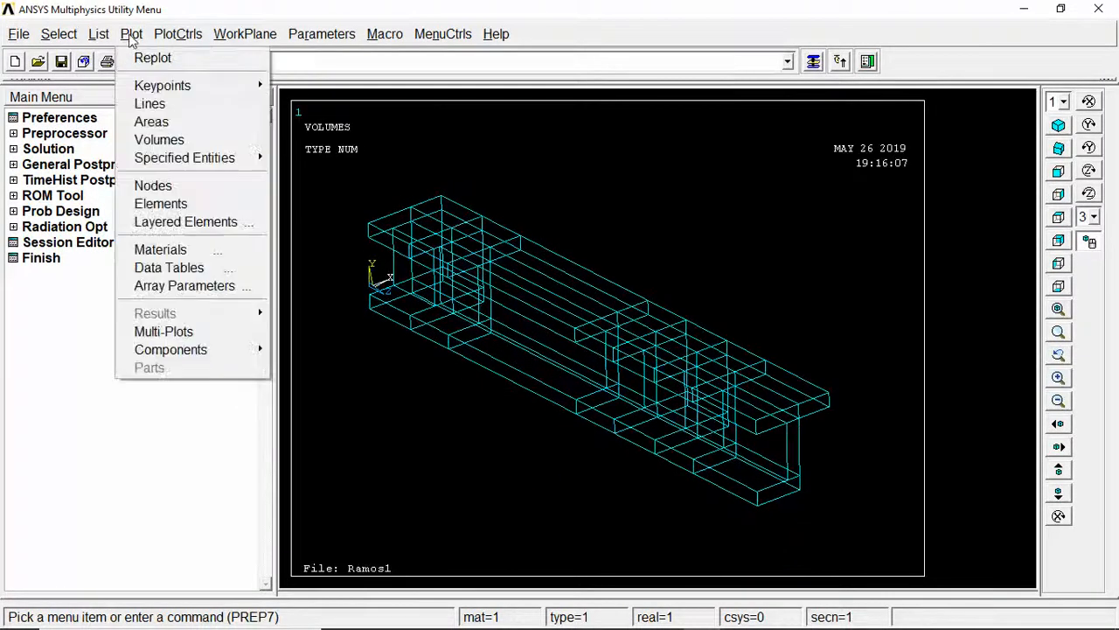
left_click(159, 106)
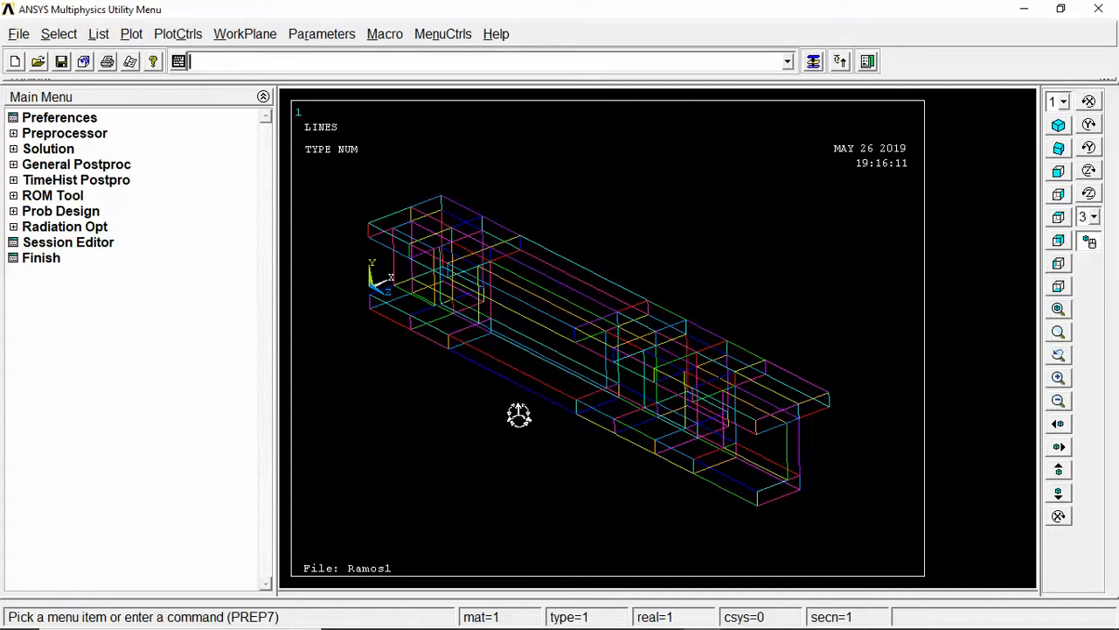
mouse_move(754, 623)
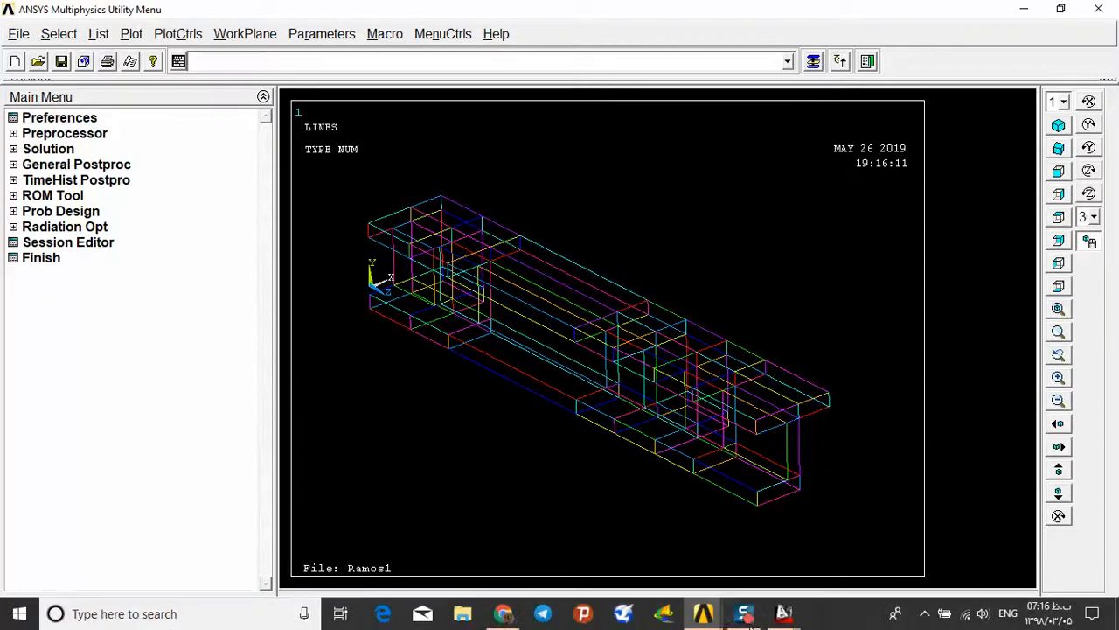